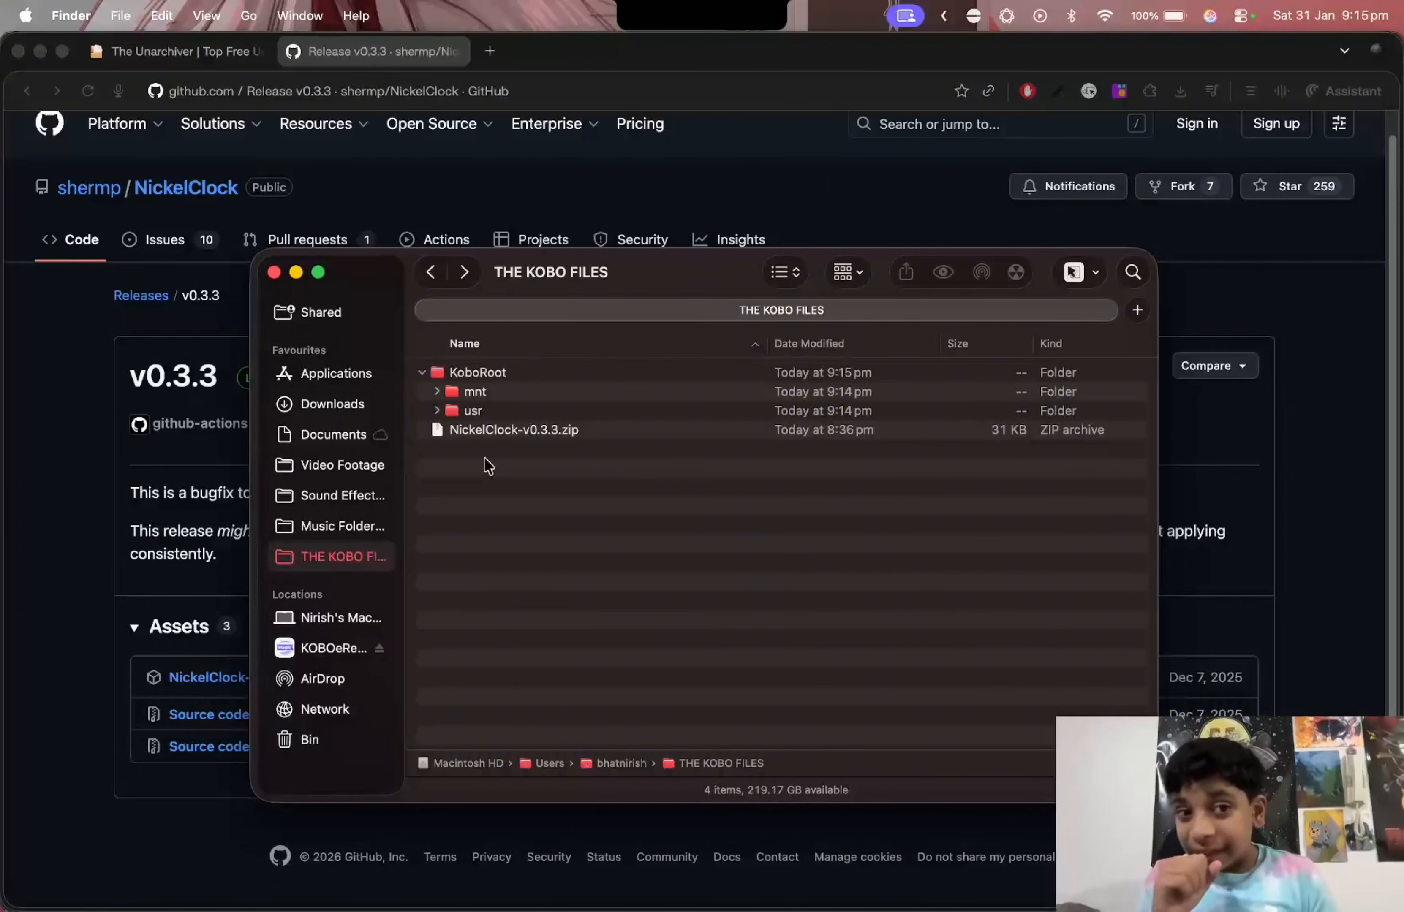
- Download The Unarchiver disk image from theunarchiver.com and open the downloaded file
click(141, 53)
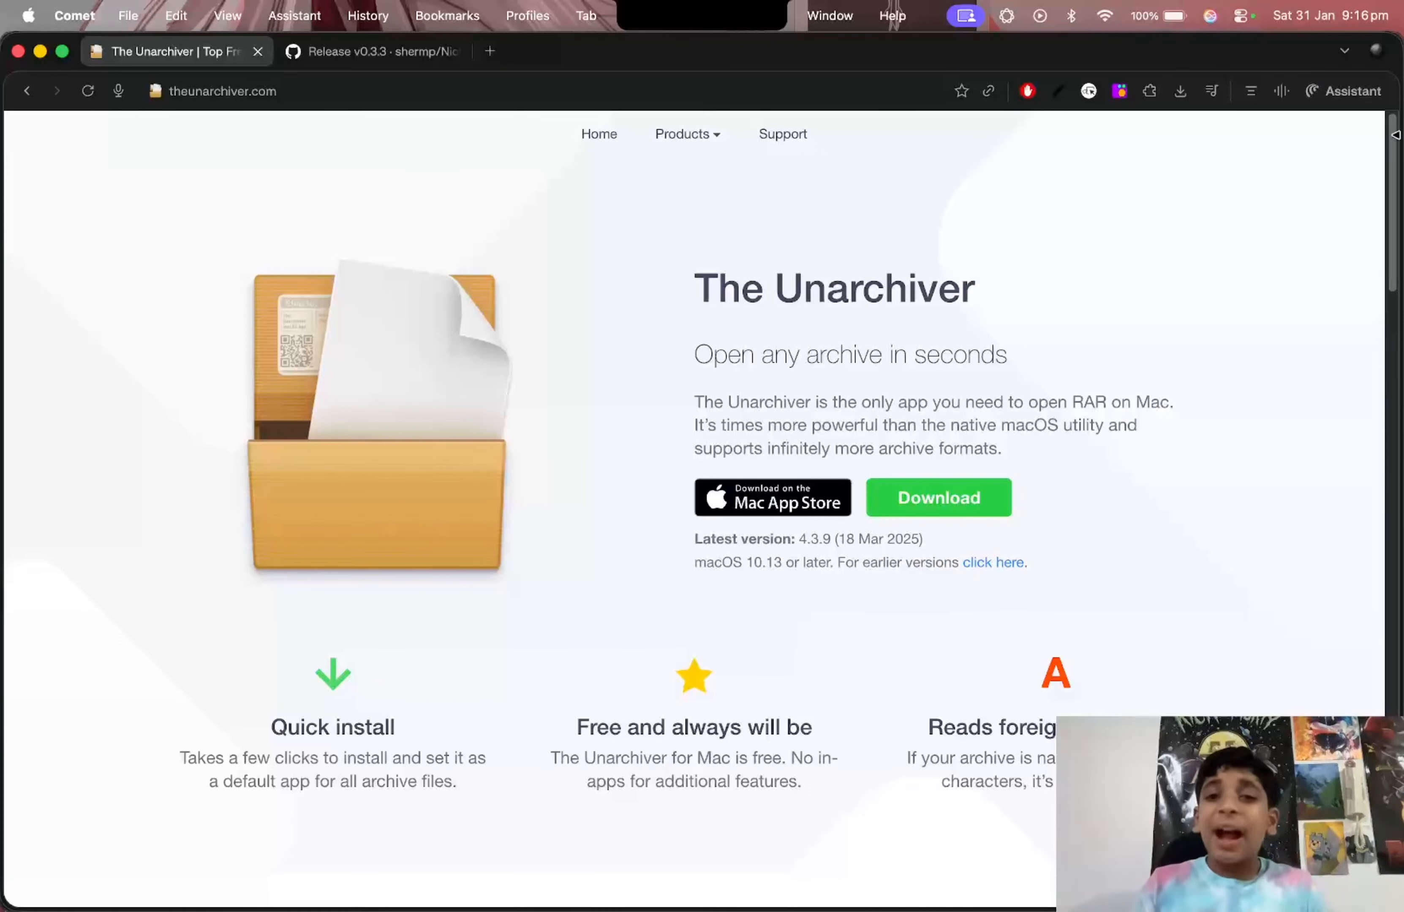
click(906, 512)
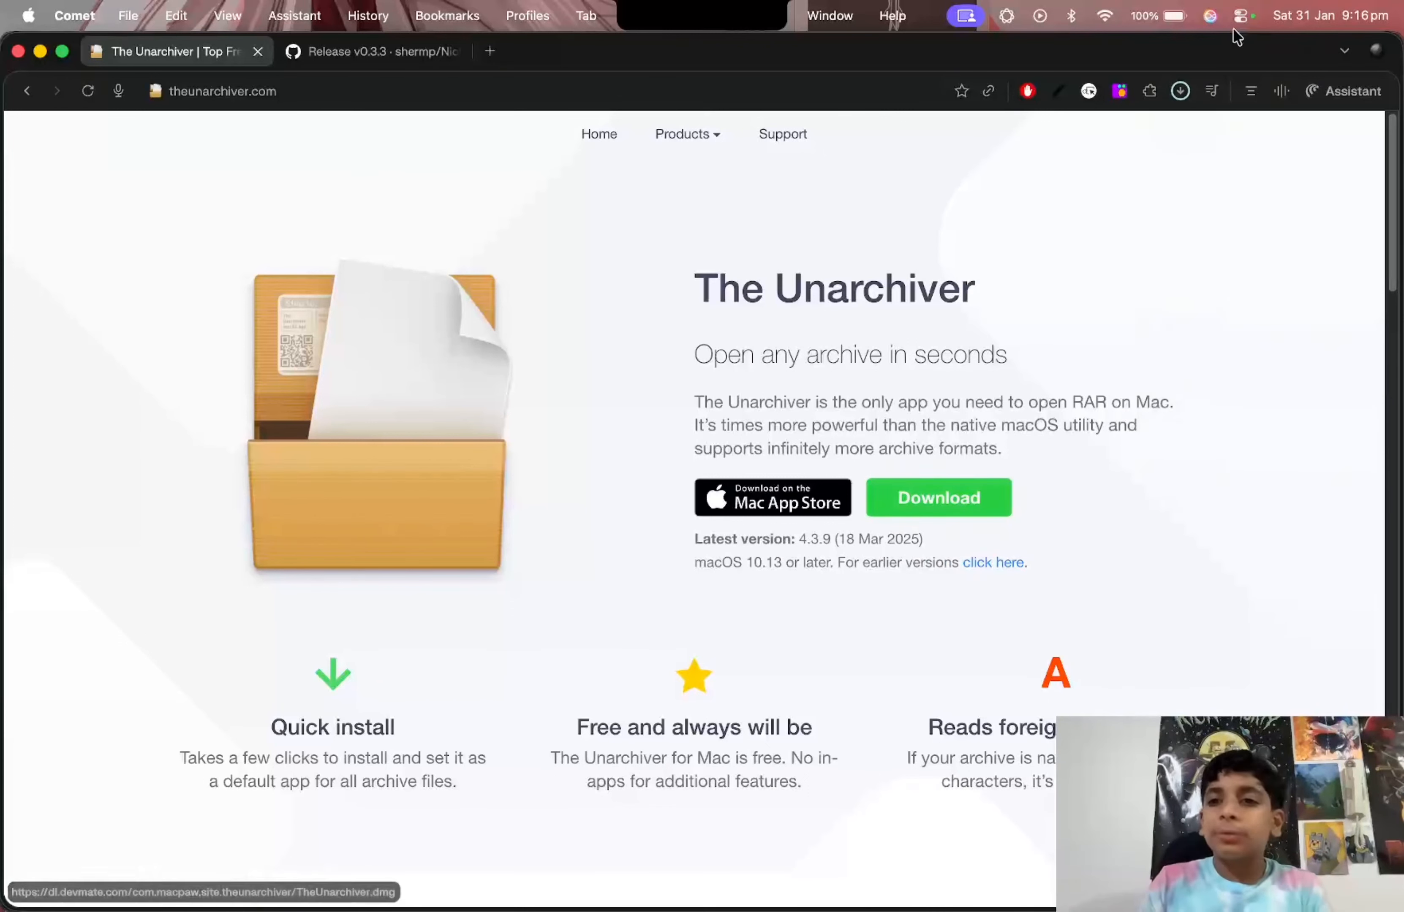
click(1179, 94)
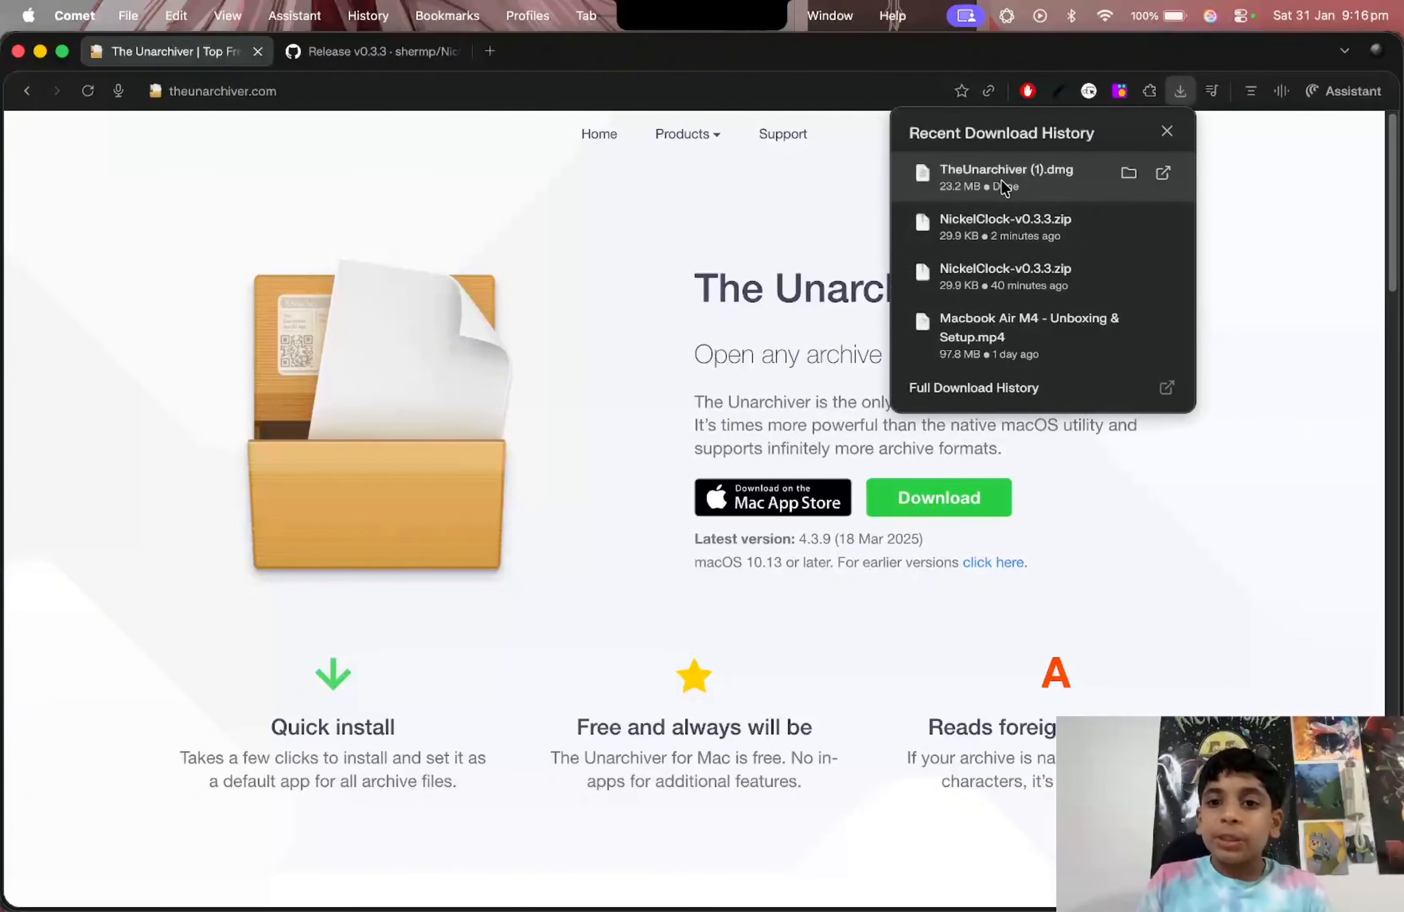
click(1003, 178)
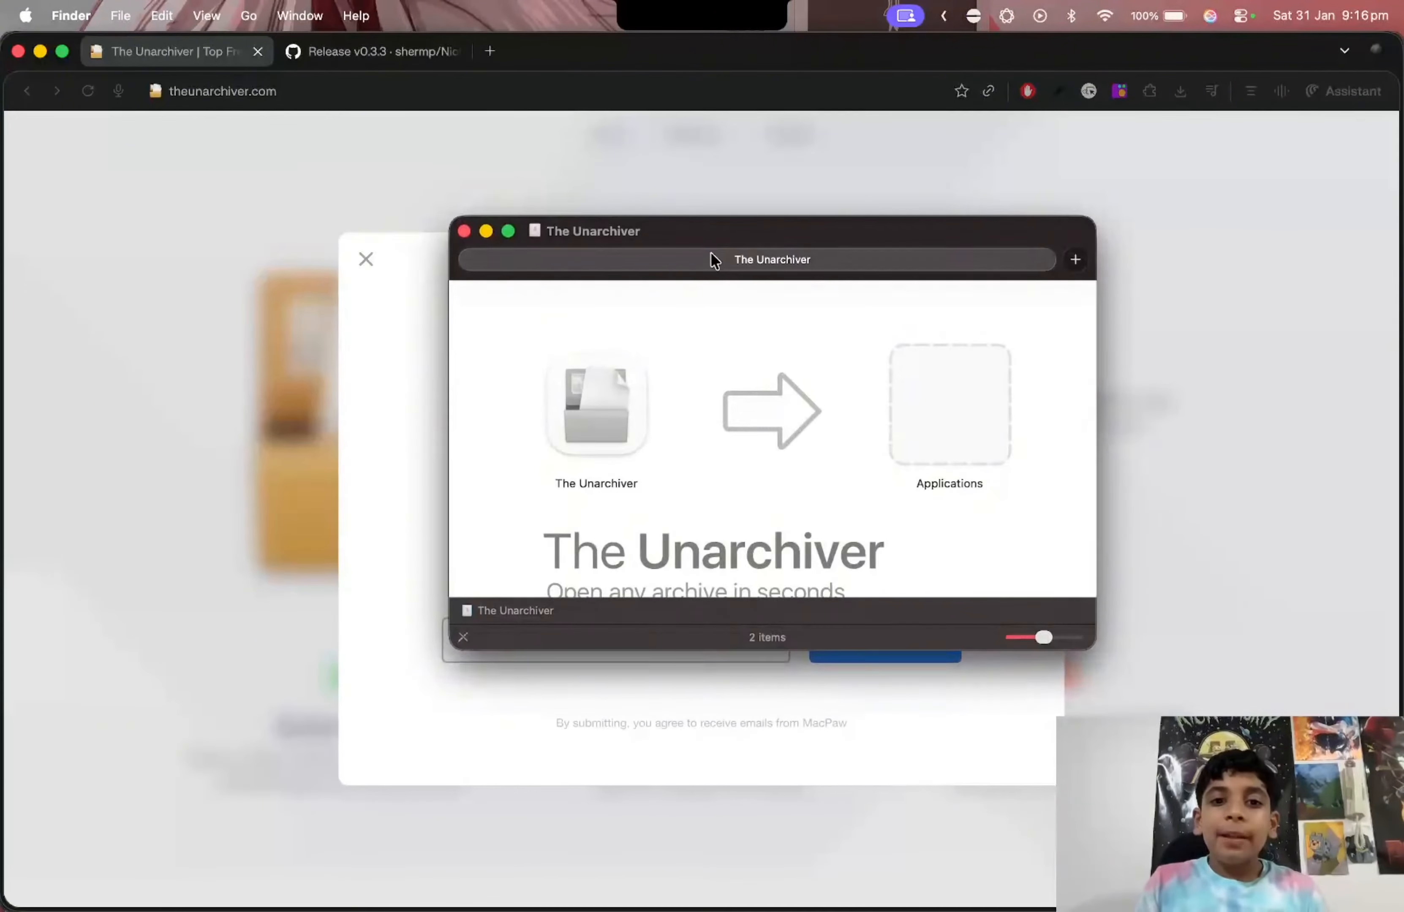
- Try to copy The Unarchiver into the Applications folder, stop instead of replacing the existing copy, and close the installer window
drag(713, 261, 623, 233)
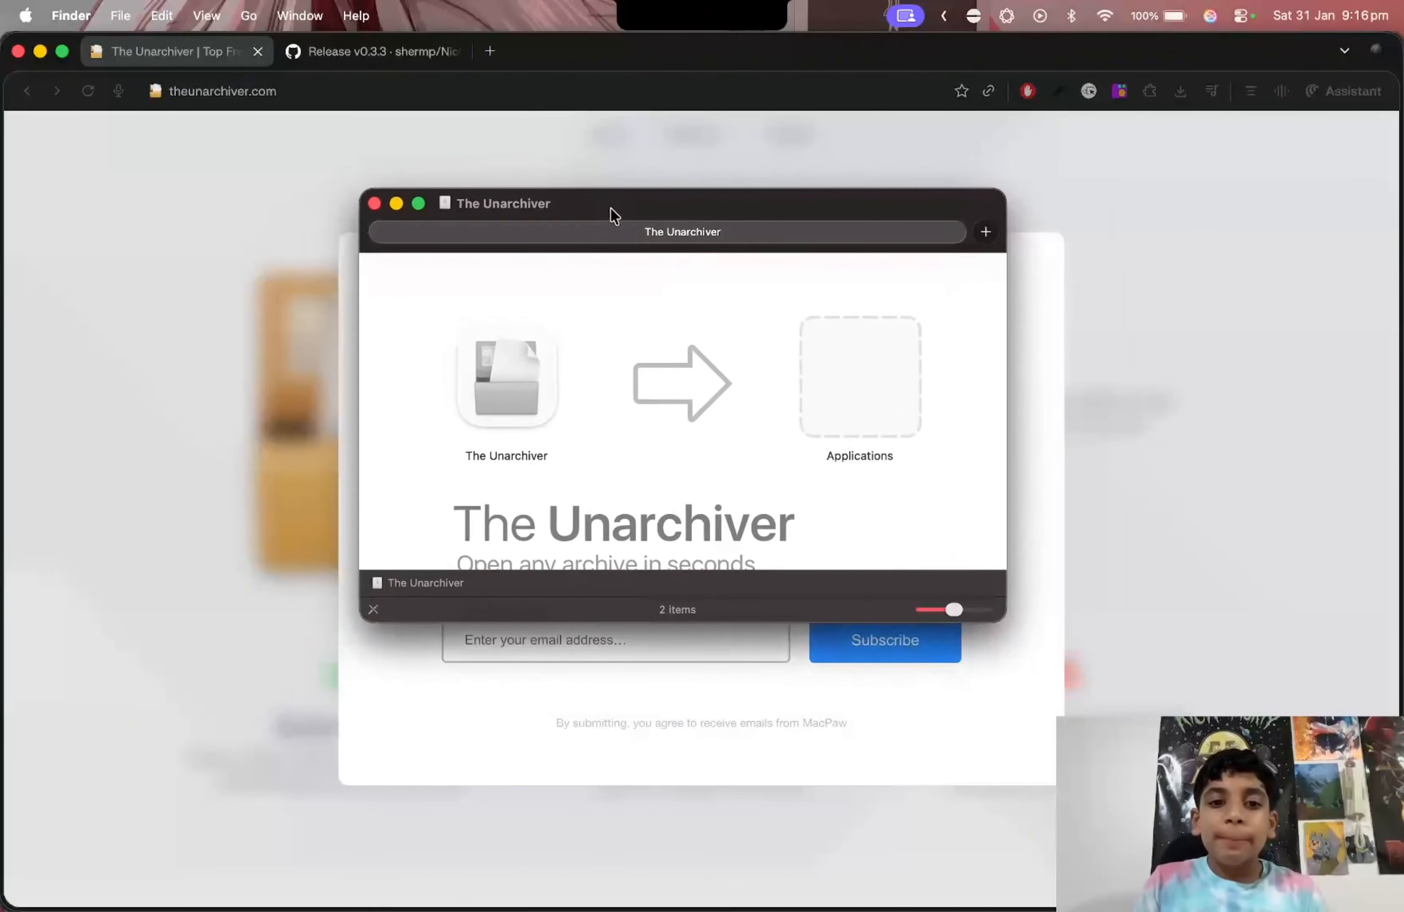
drag(489, 417, 845, 403)
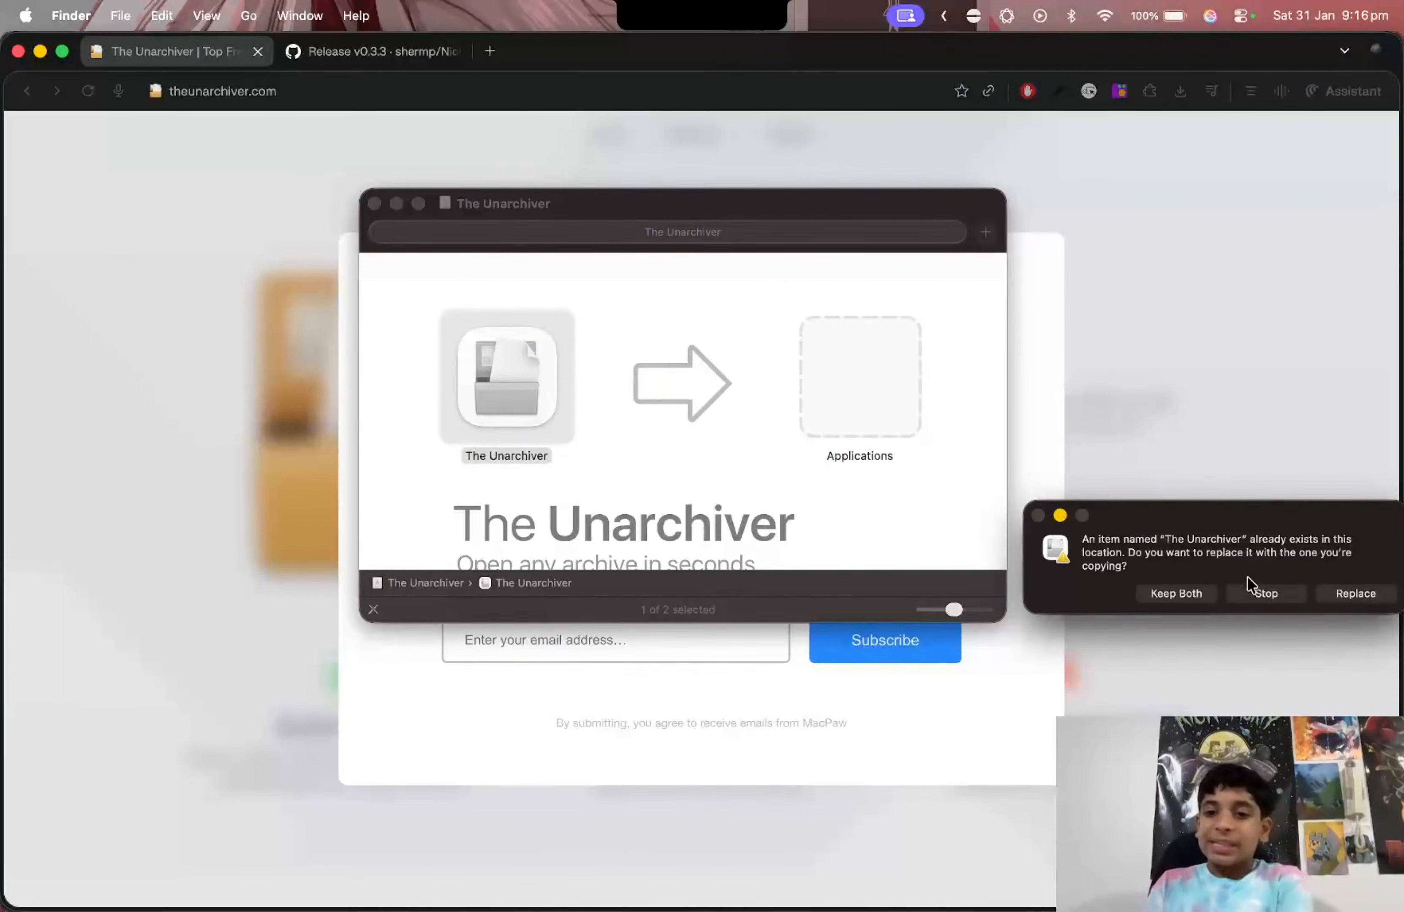
click(1266, 594)
click(374, 203)
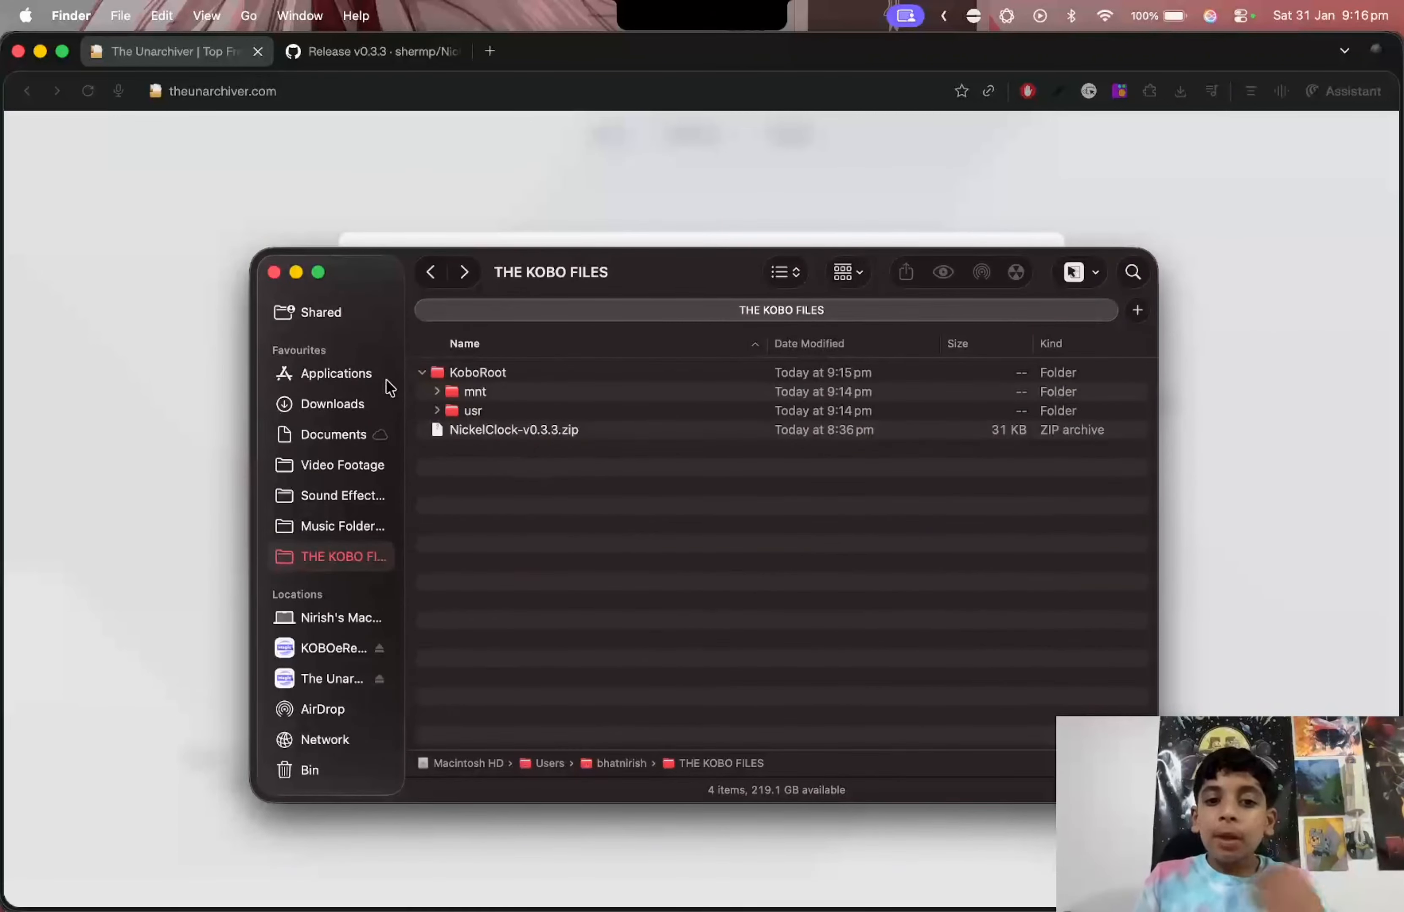
- Collapse the KoboRoot folder in THE KOBO FILES and extract NickelClock-v0.3.3.zip with The Unarchiver
click(420, 374)
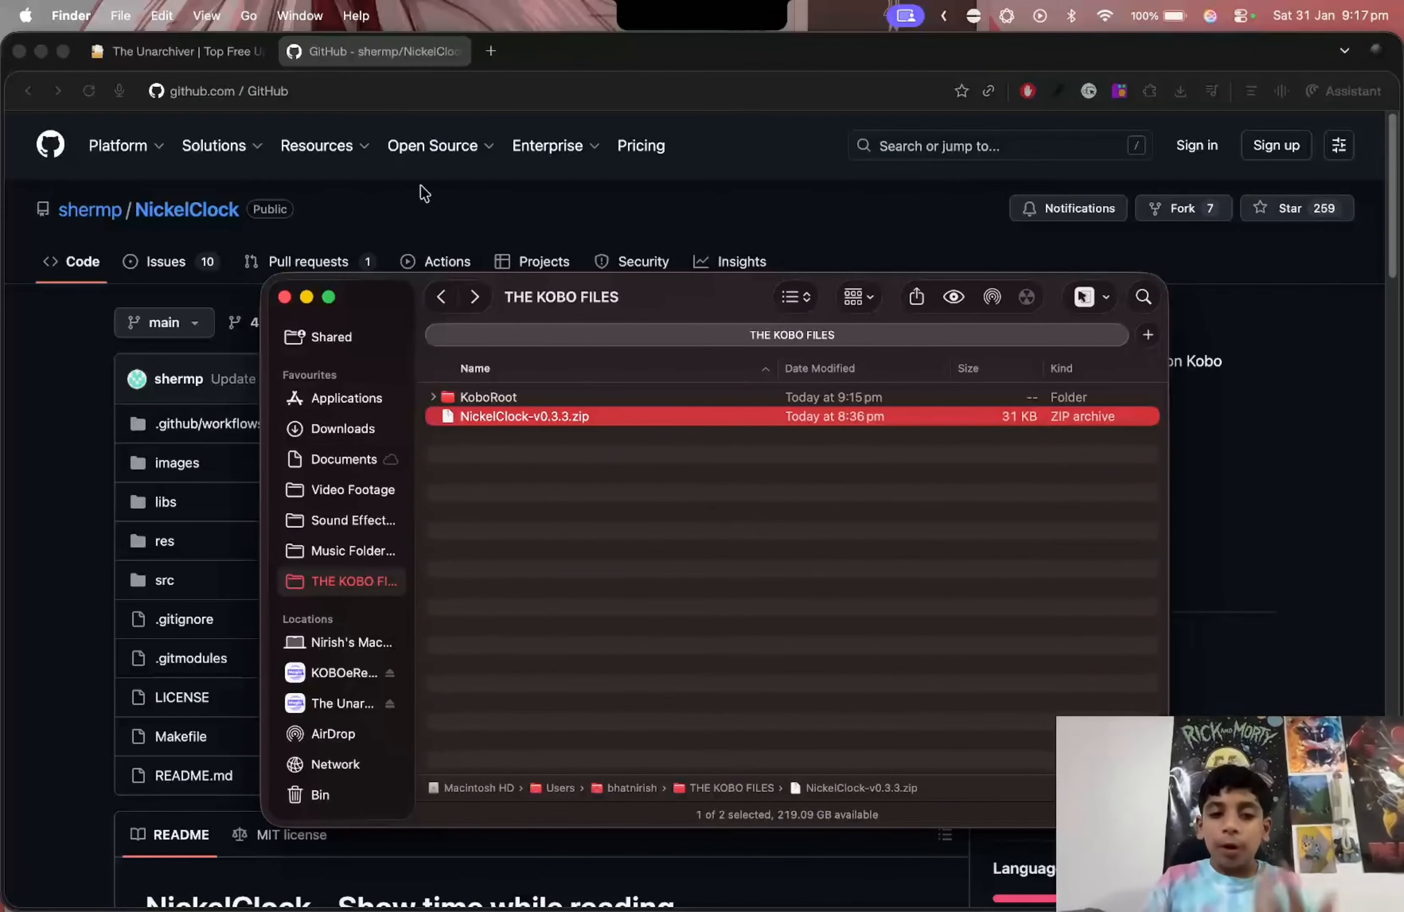
drag(599, 320, 568, 240)
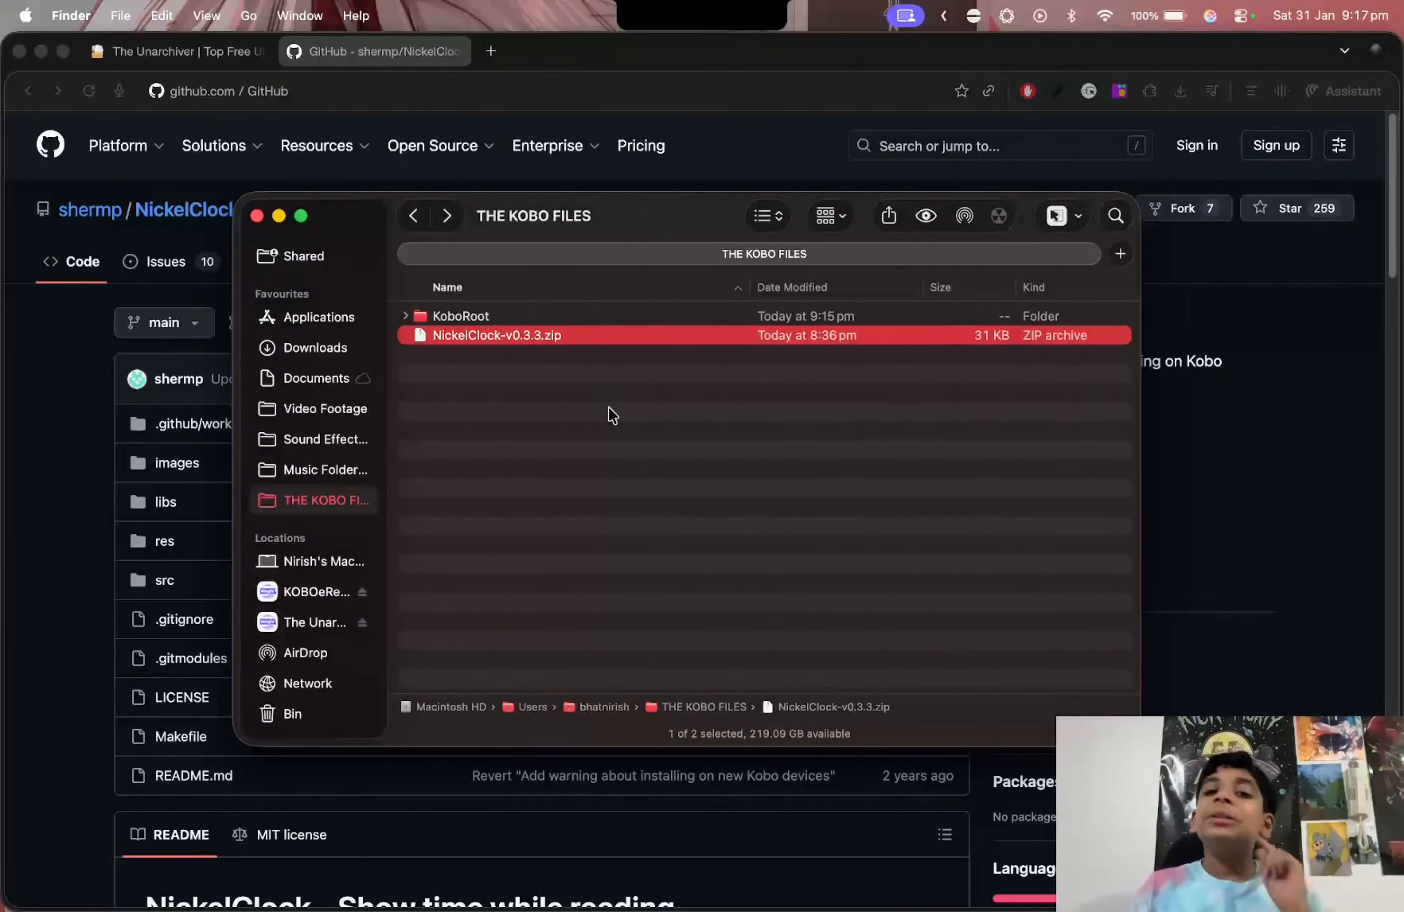
click(611, 390)
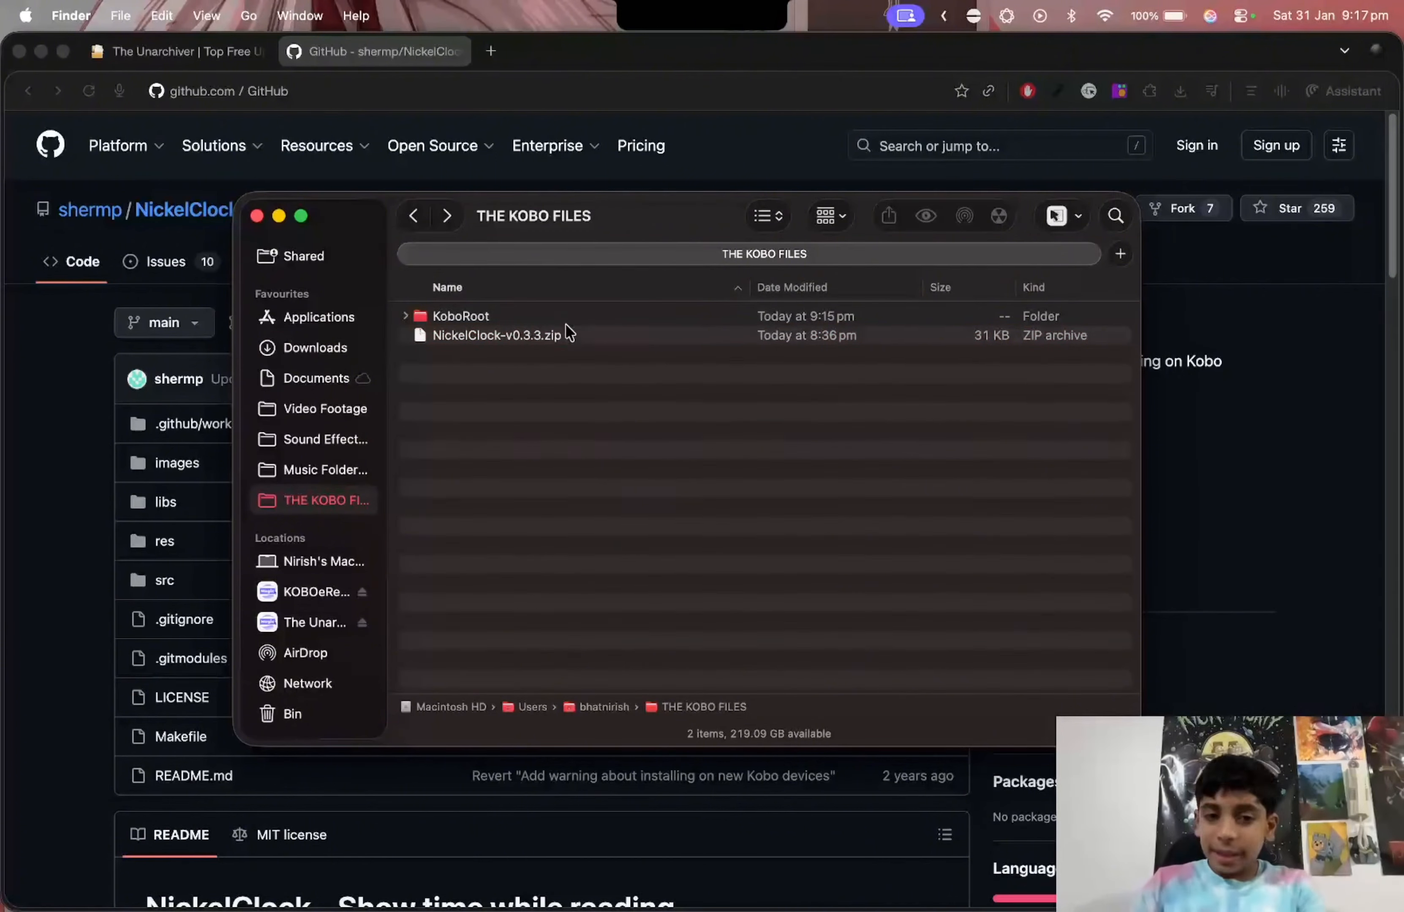
right_click(566, 335)
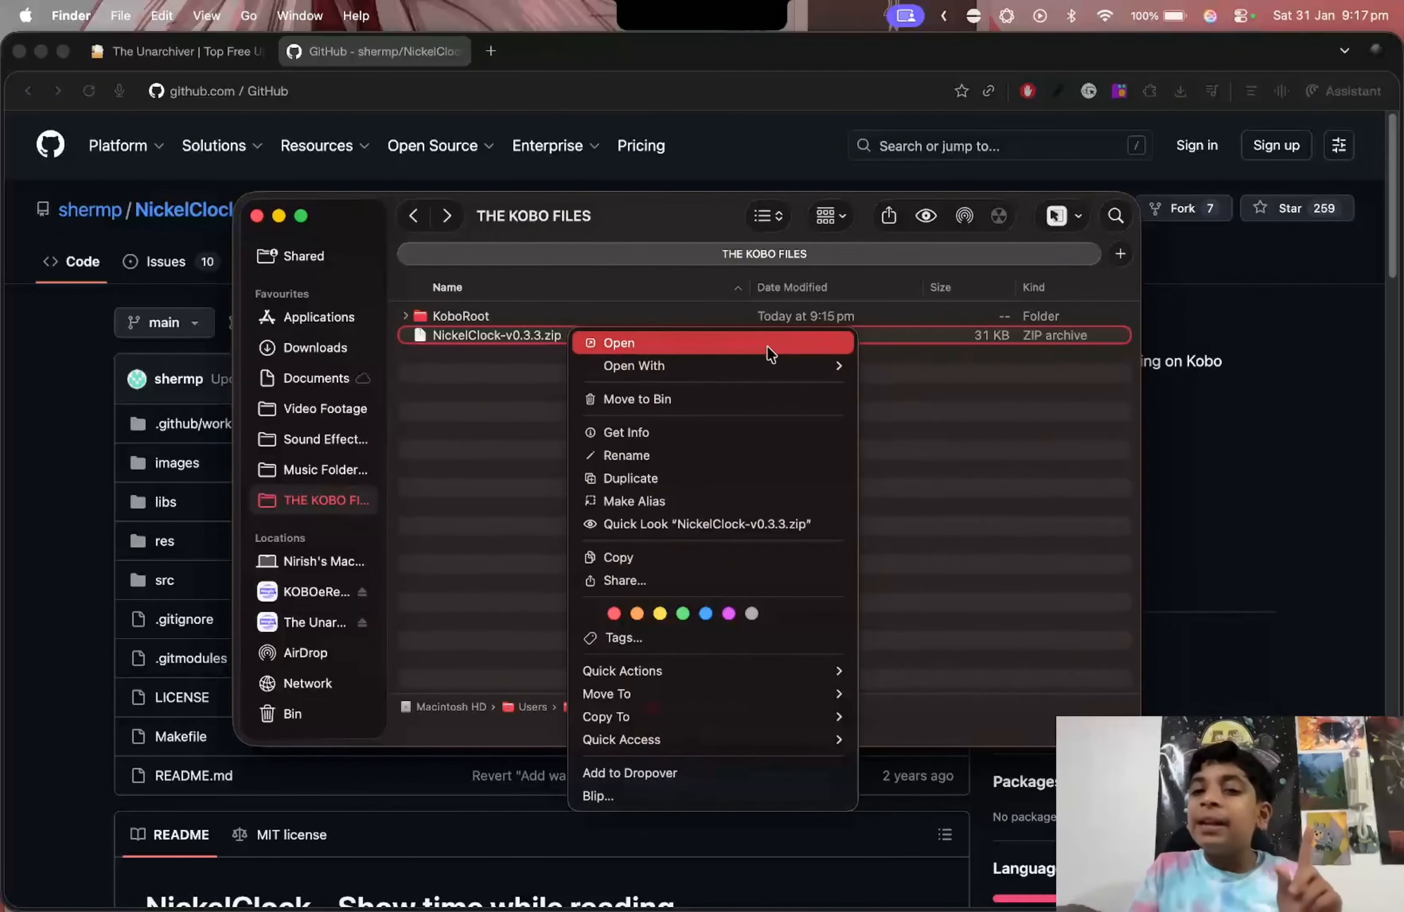
mouse_move(786, 371)
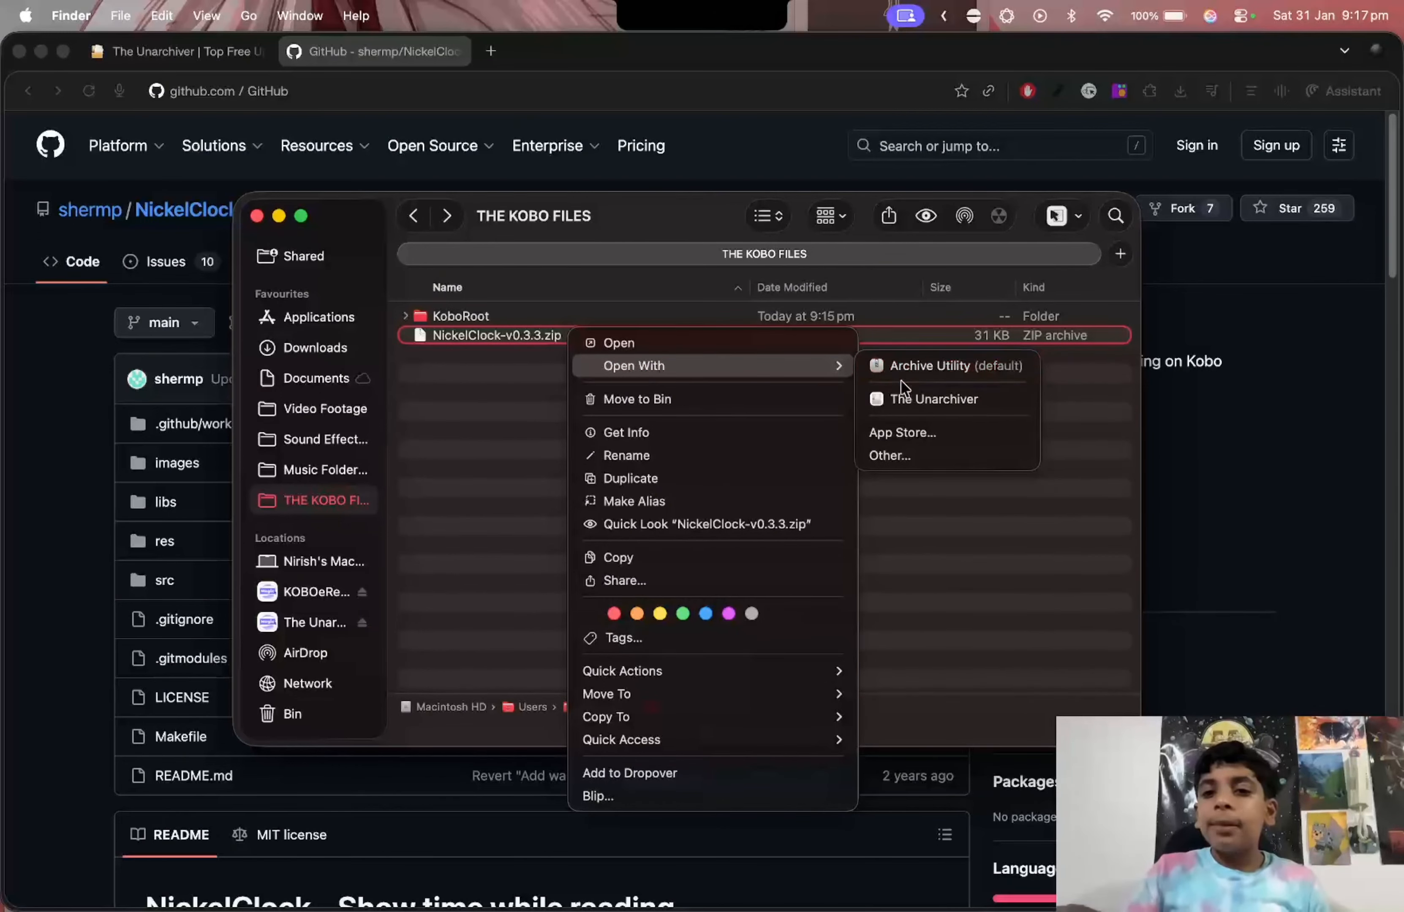
click(904, 400)
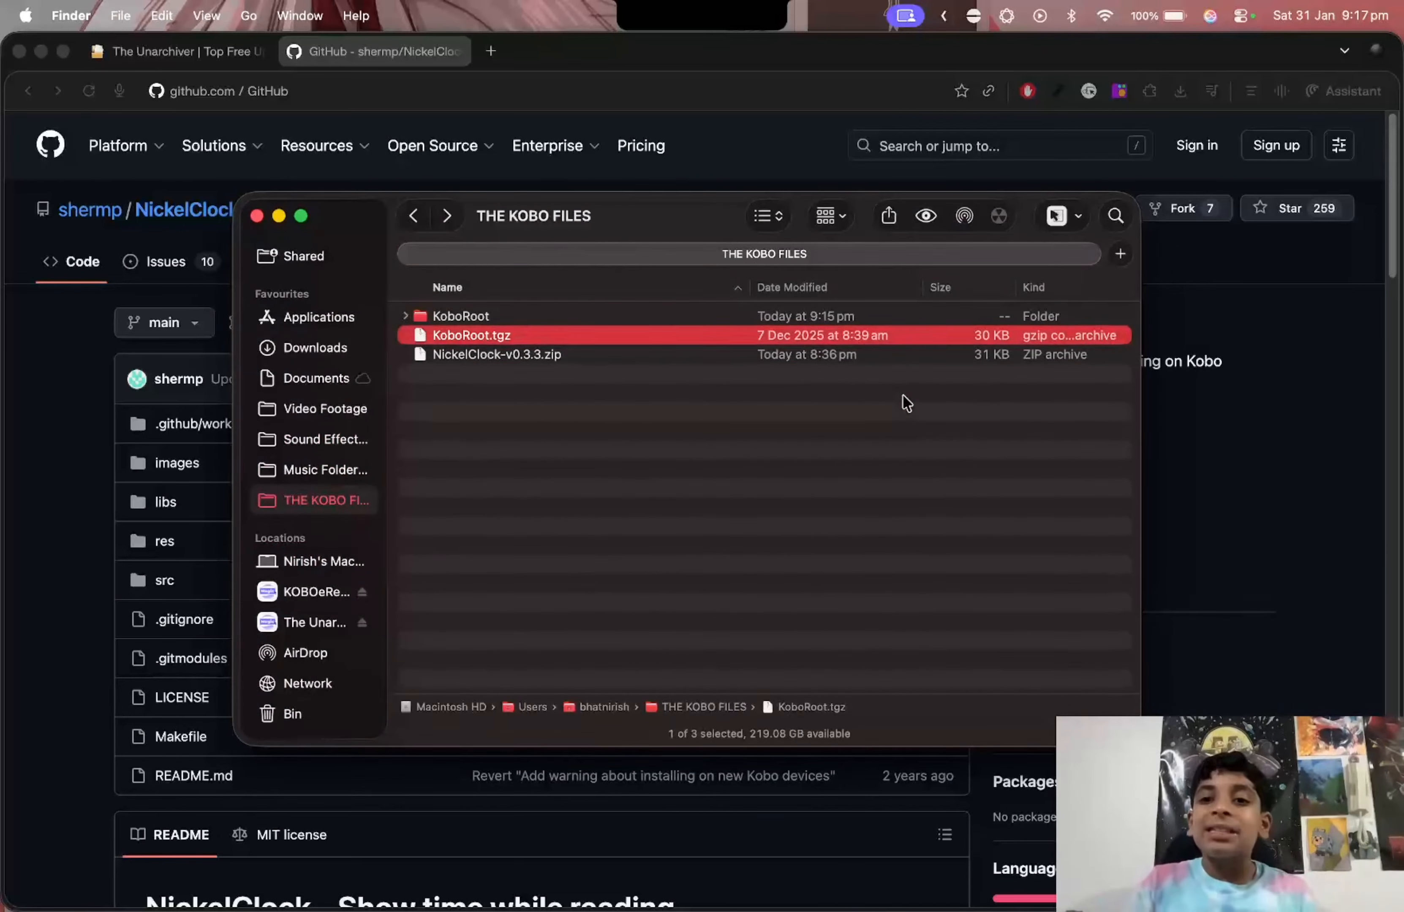
click(907, 403)
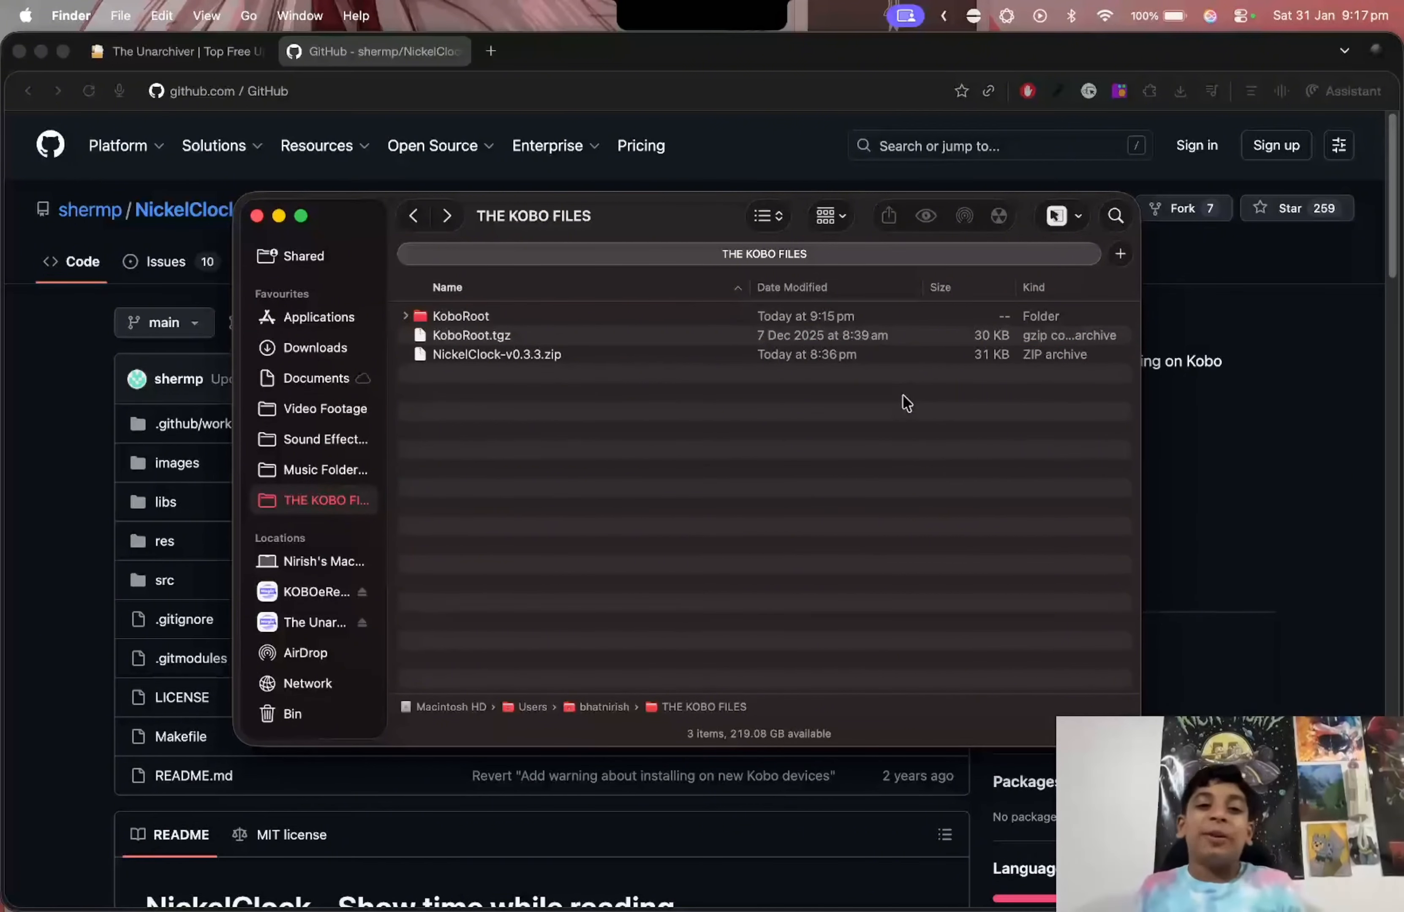
- Show the hidden files on the KOBOeReader drive and open its .kobo folder
click(751, 334)
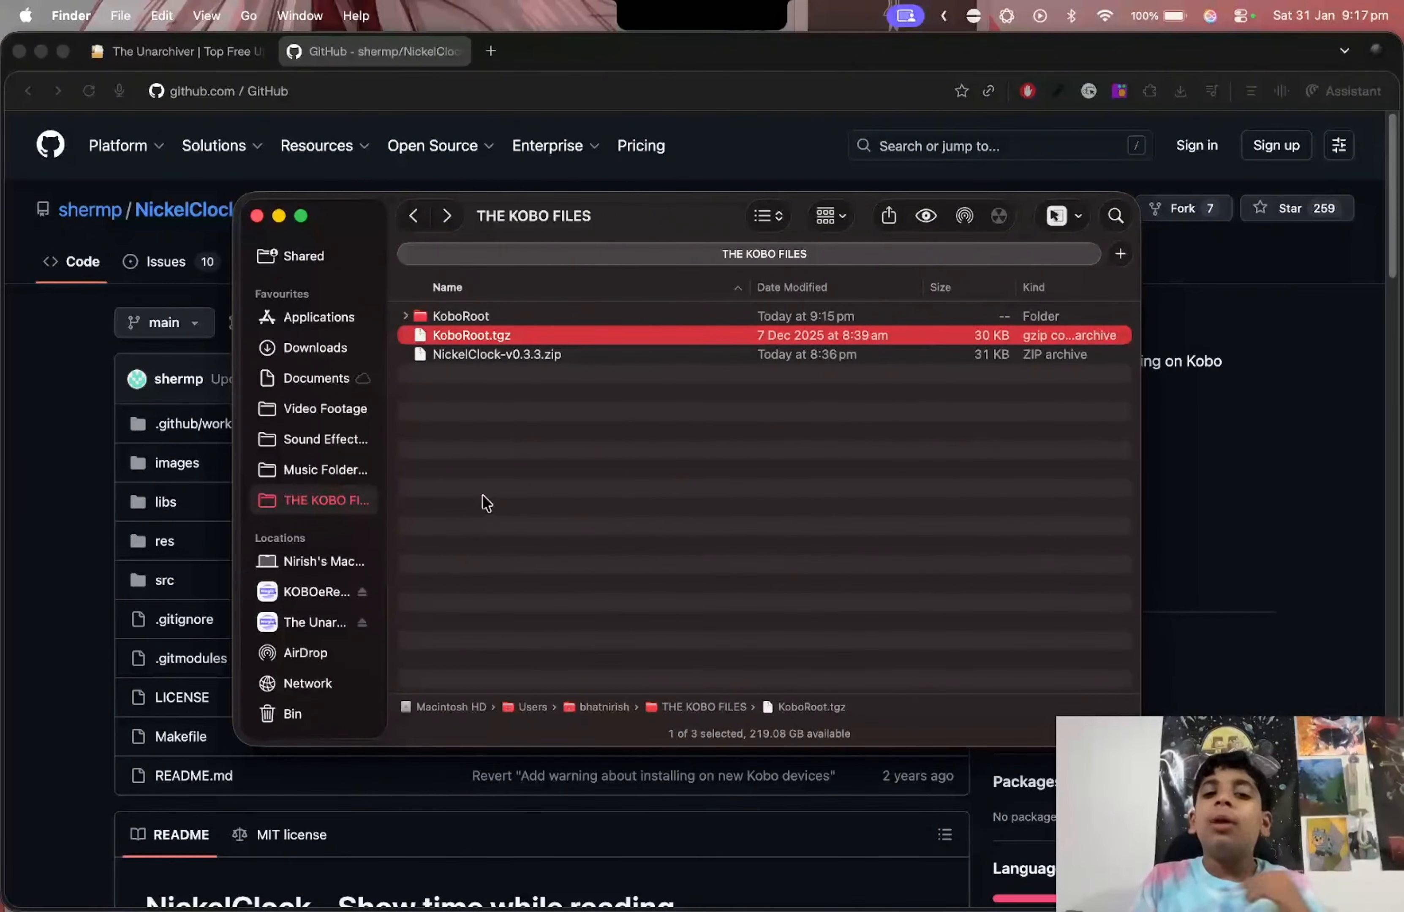
click(322, 590)
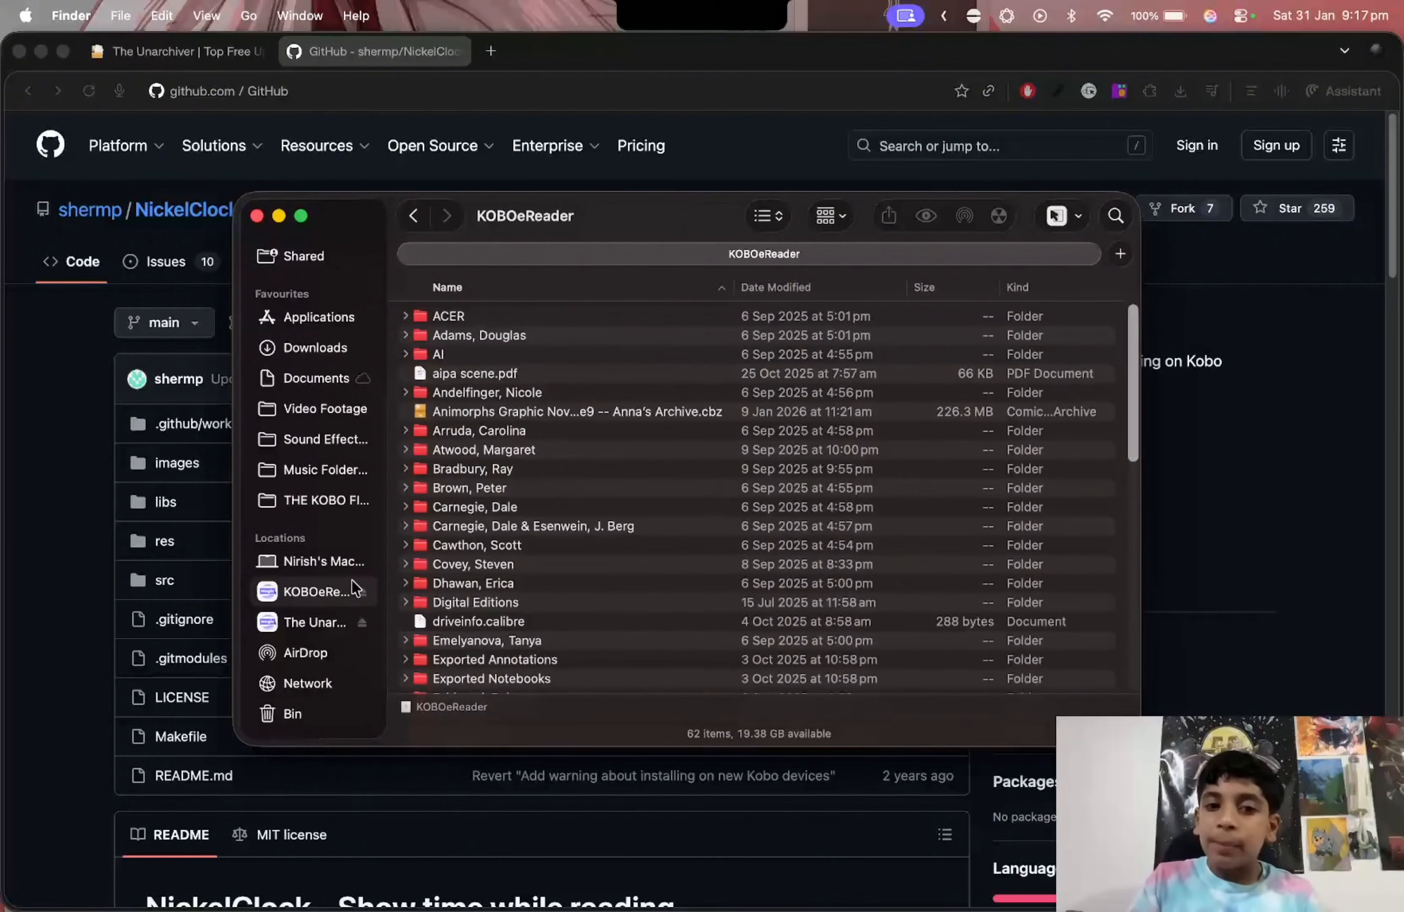
scroll(589, 441, down, 5)
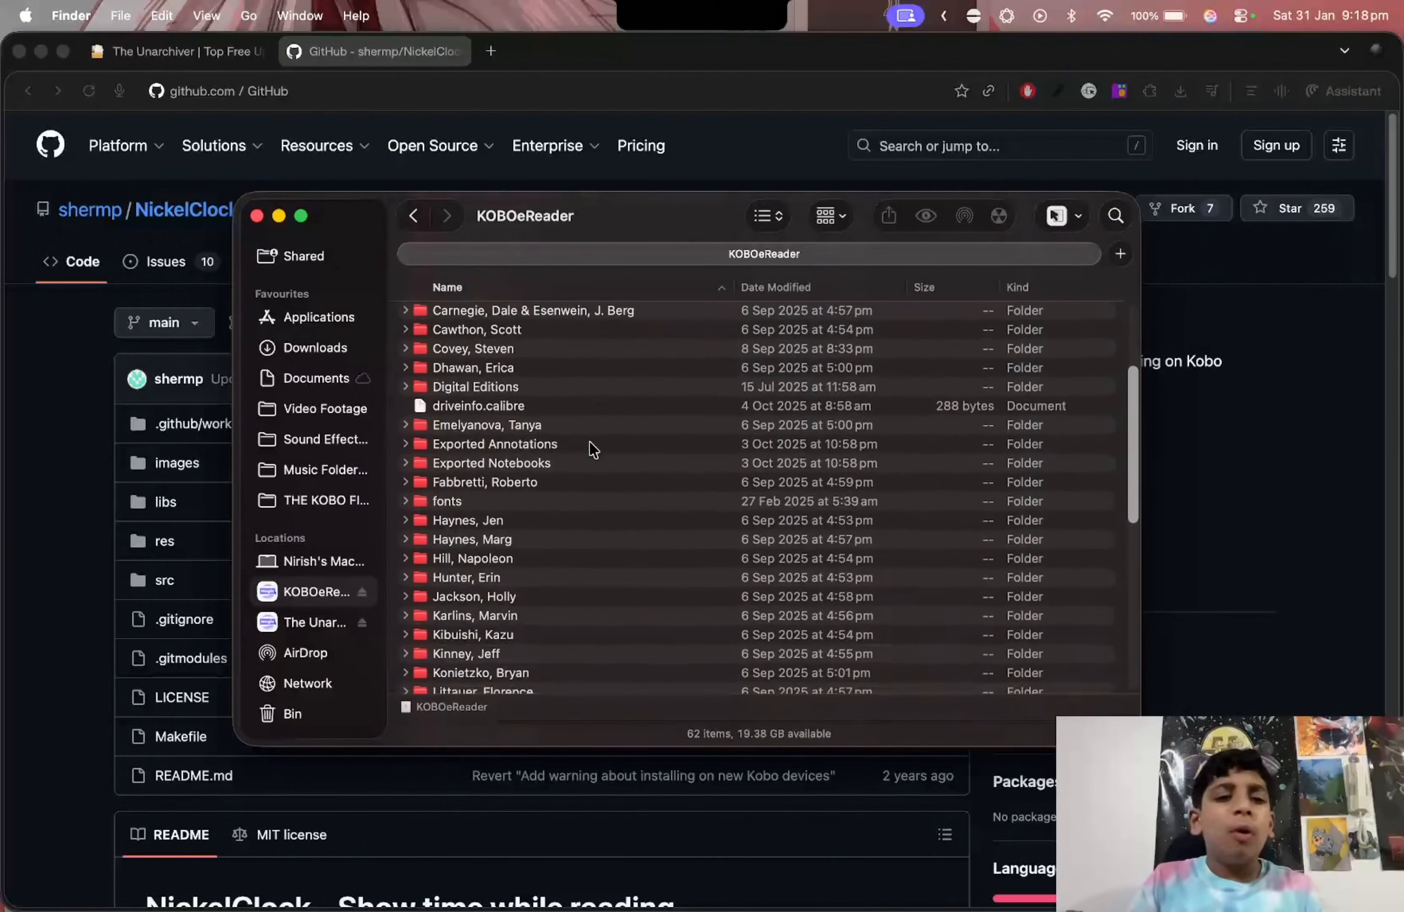
scroll(589, 136, down, 5)
scroll(543, 368, up, 5)
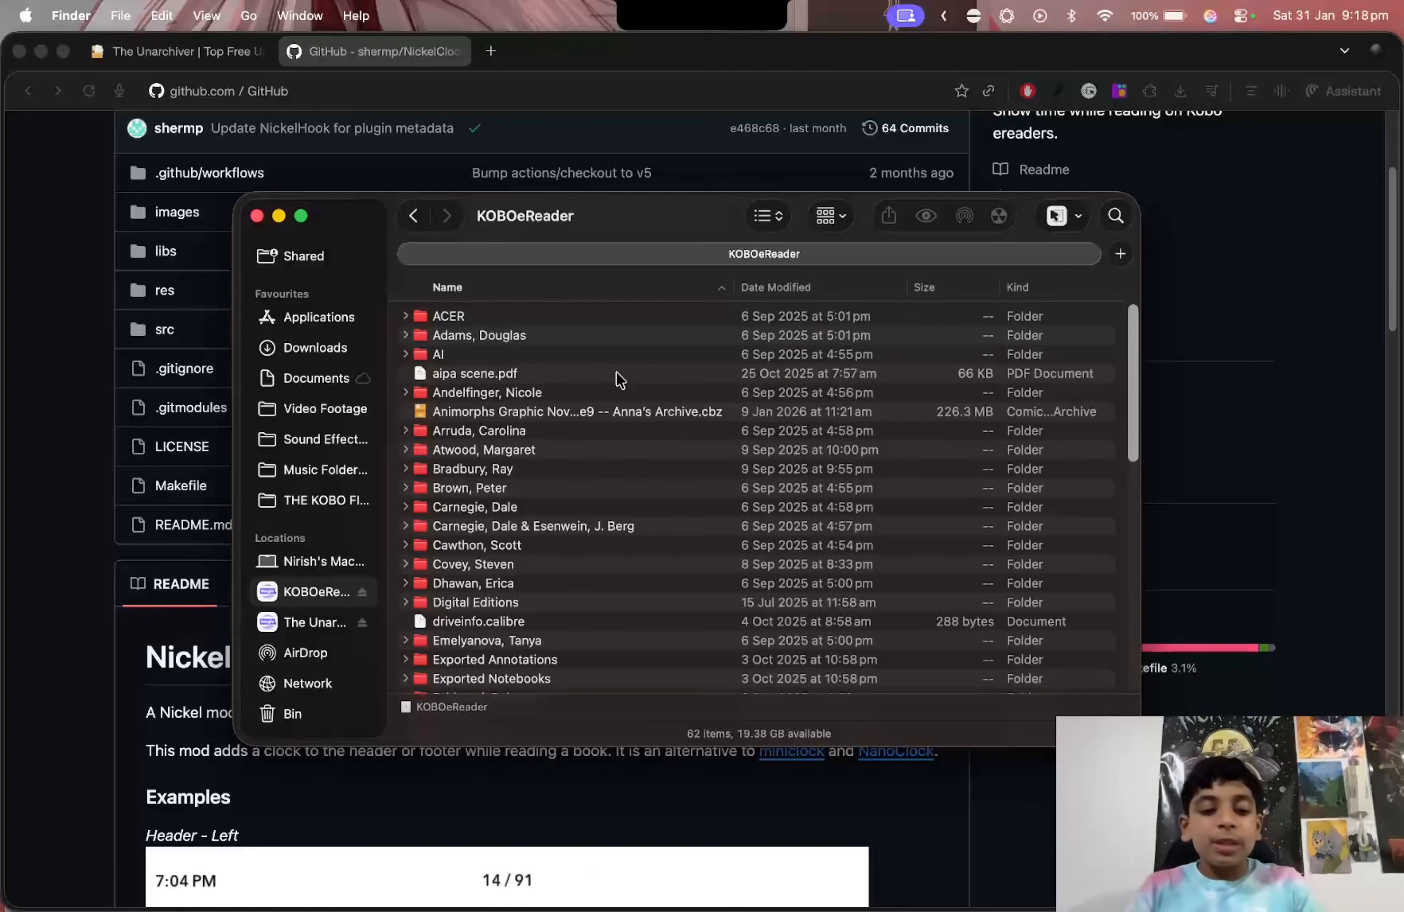
key(super+shift+period)
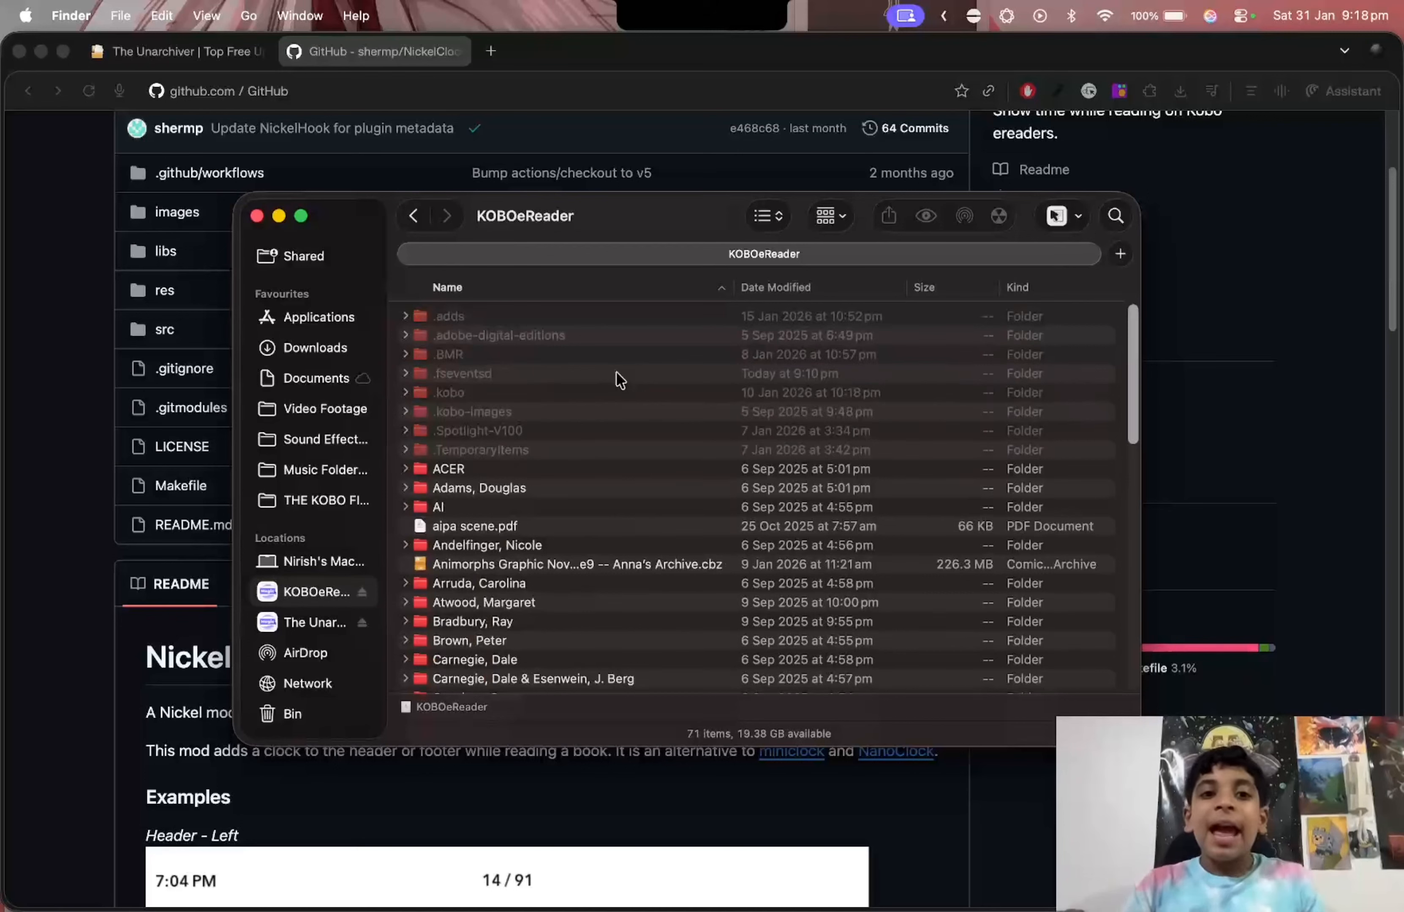
click(489, 394)
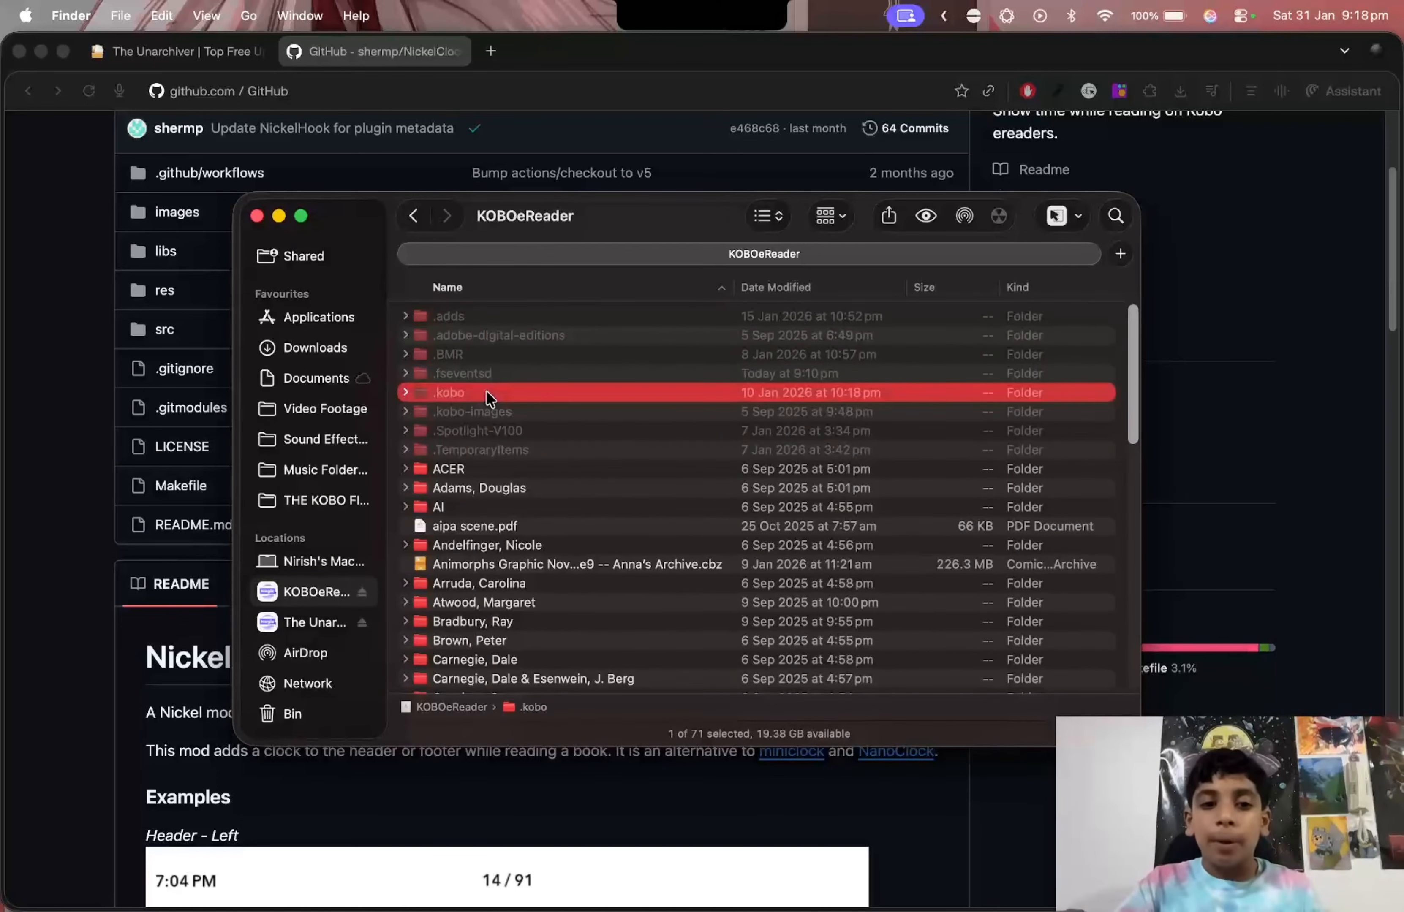
double_click(484, 391)
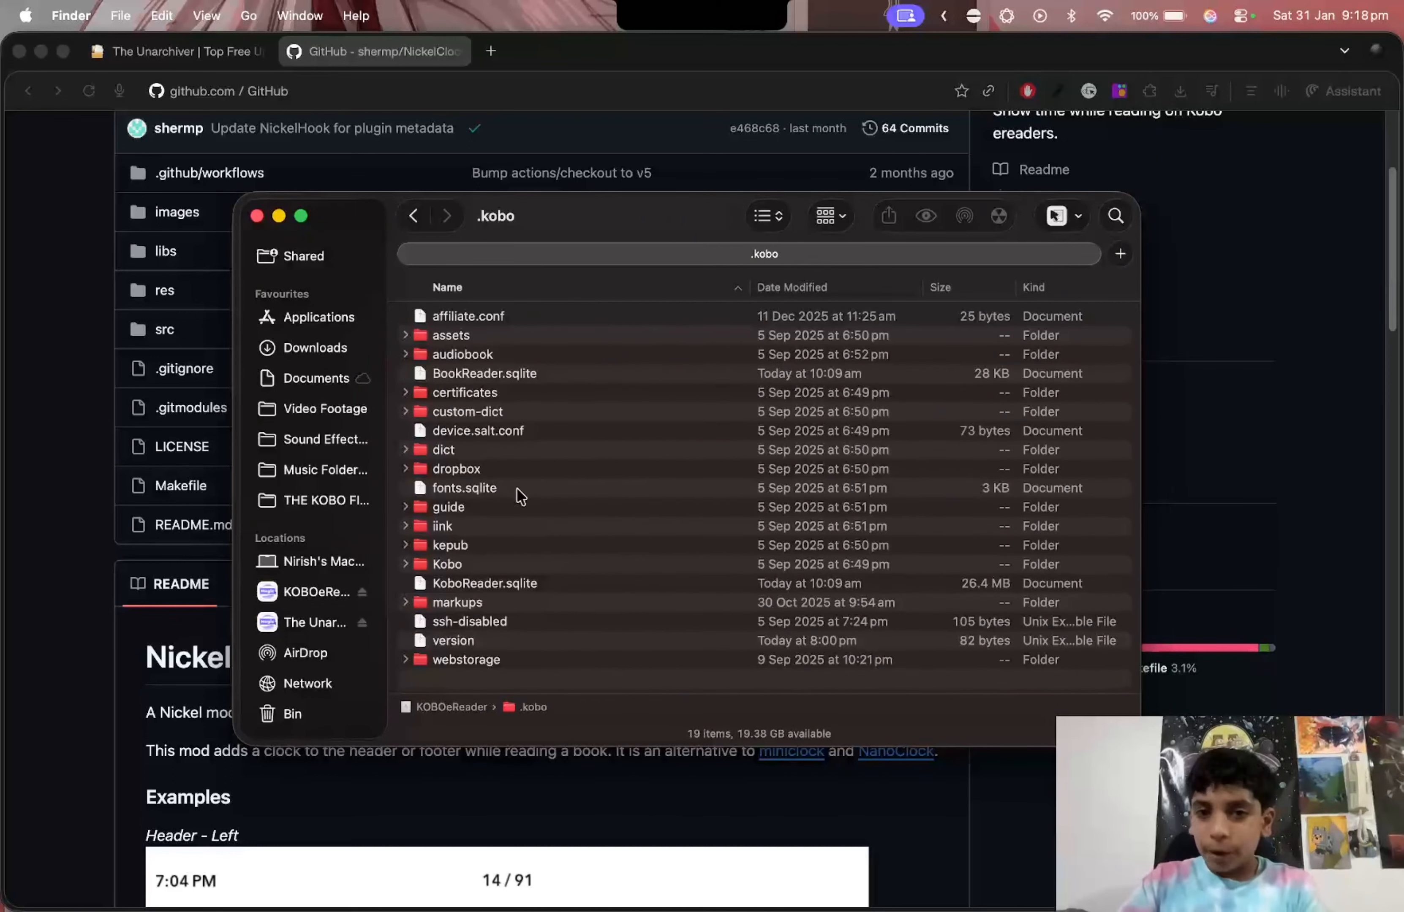
- Copy KoboRoot.tgz from THE KOBO FILES into the .kobo folder, check it there, and return to the KOBOeReader root folder
click(1120, 253)
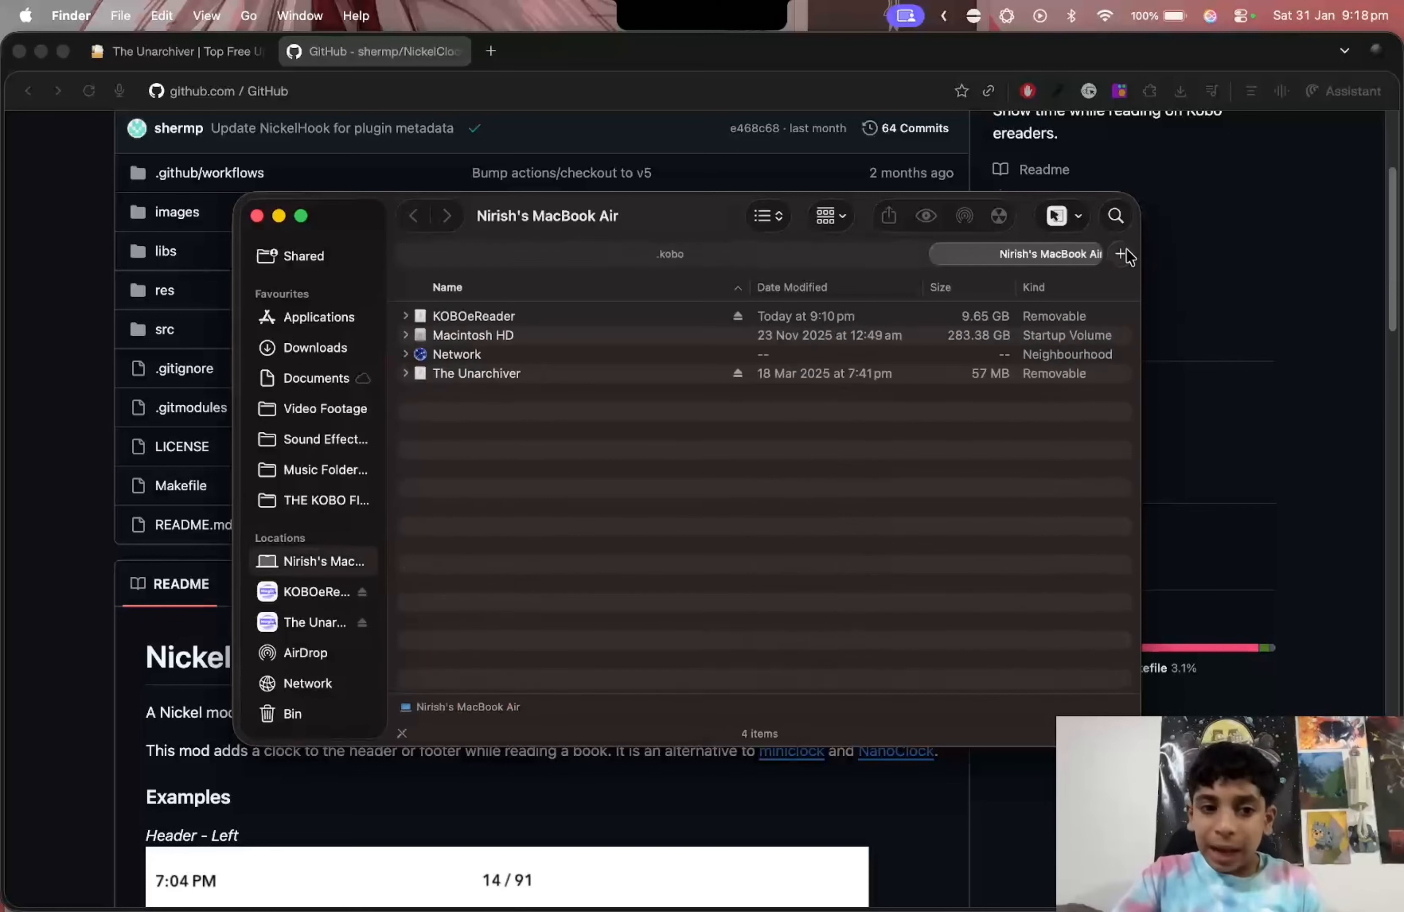
click(333, 503)
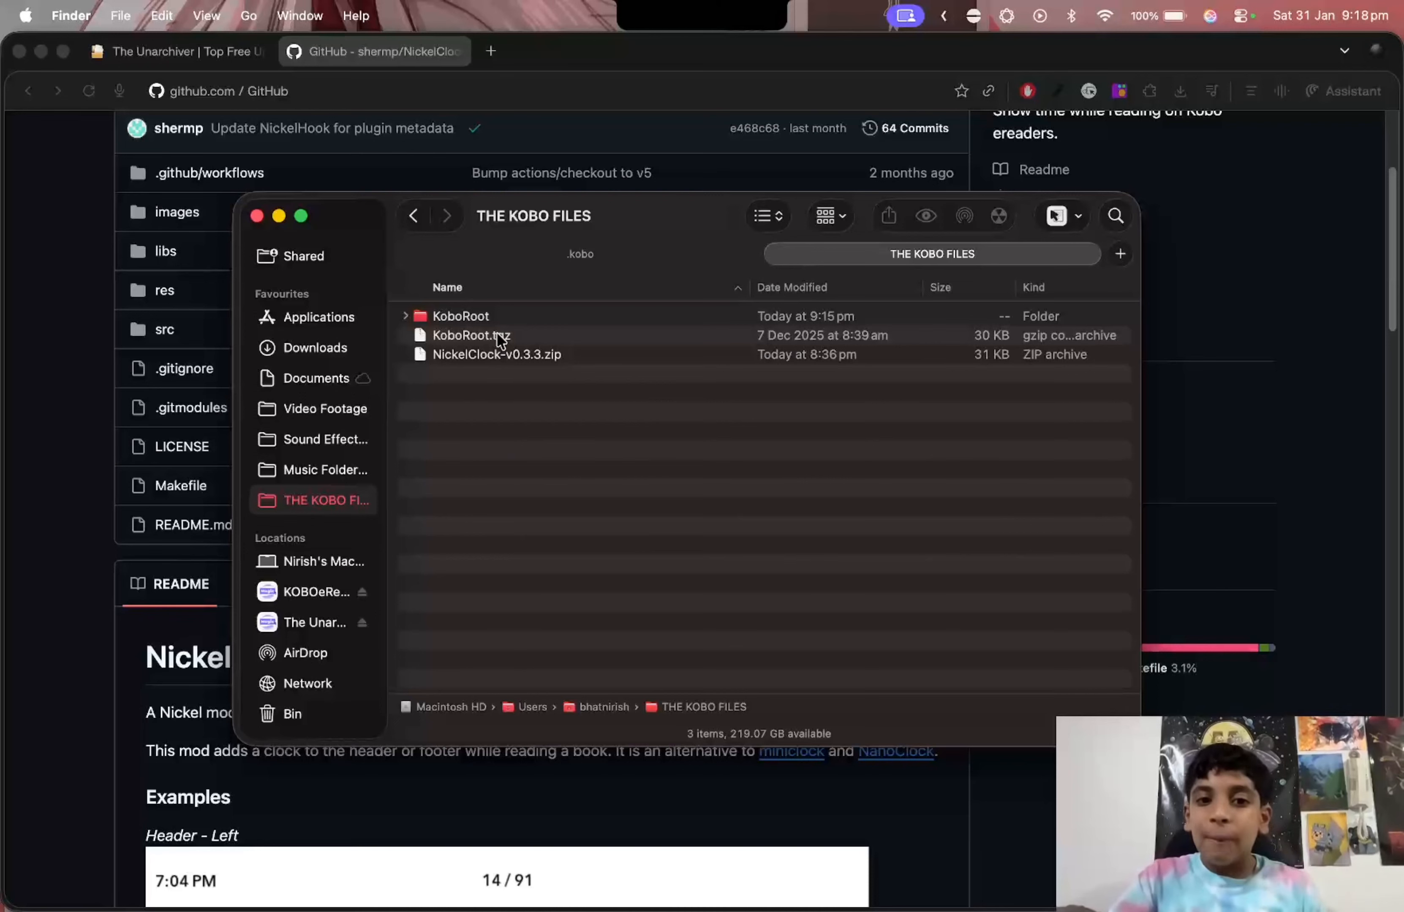
drag(497, 334, 553, 261)
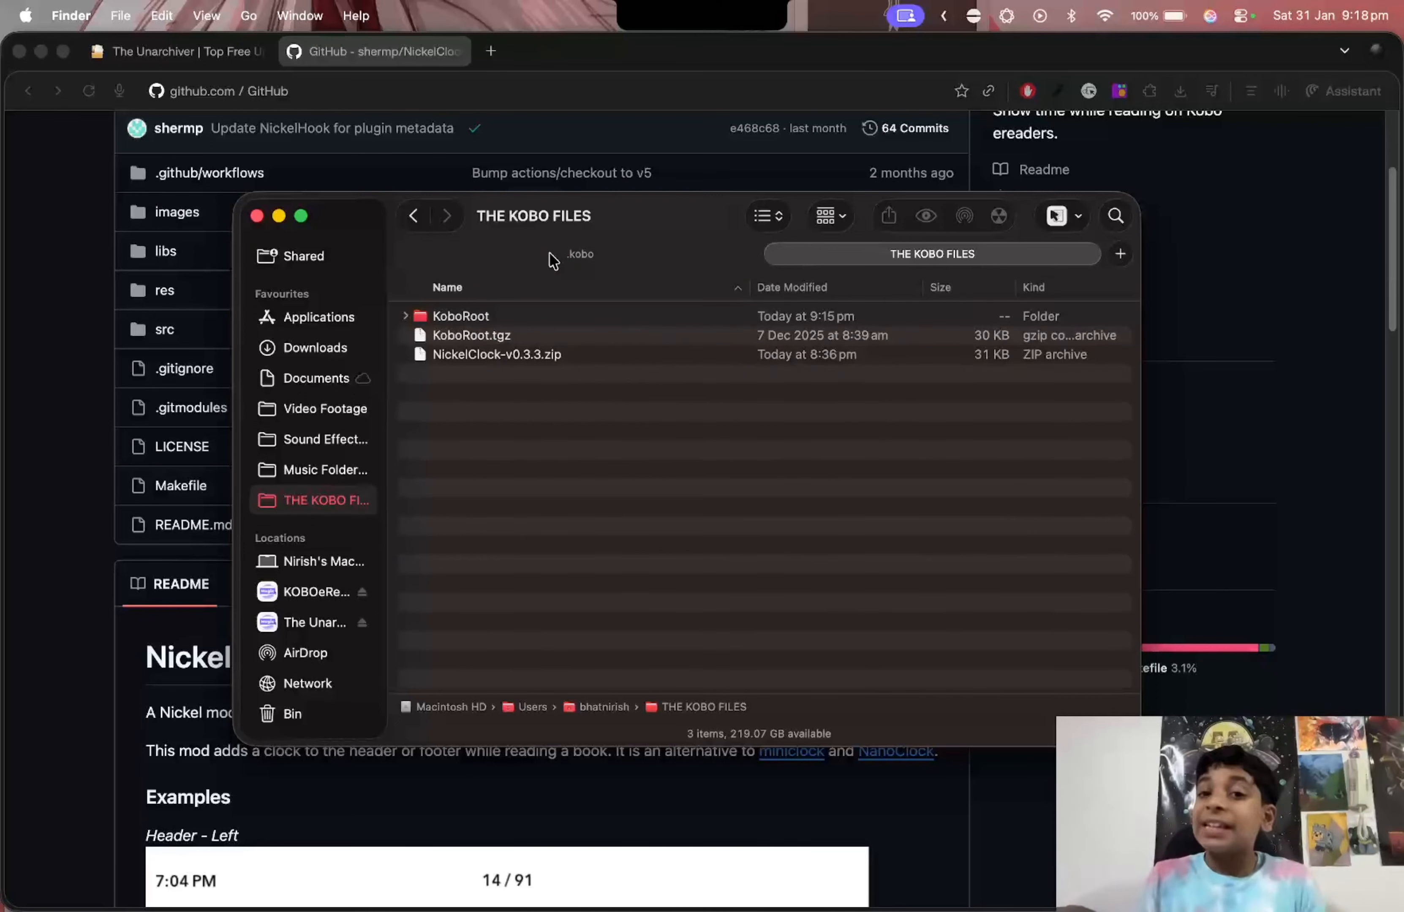
click(550, 254)
scroll(593, 393, down, 2)
scroll(594, 392, up, 2)
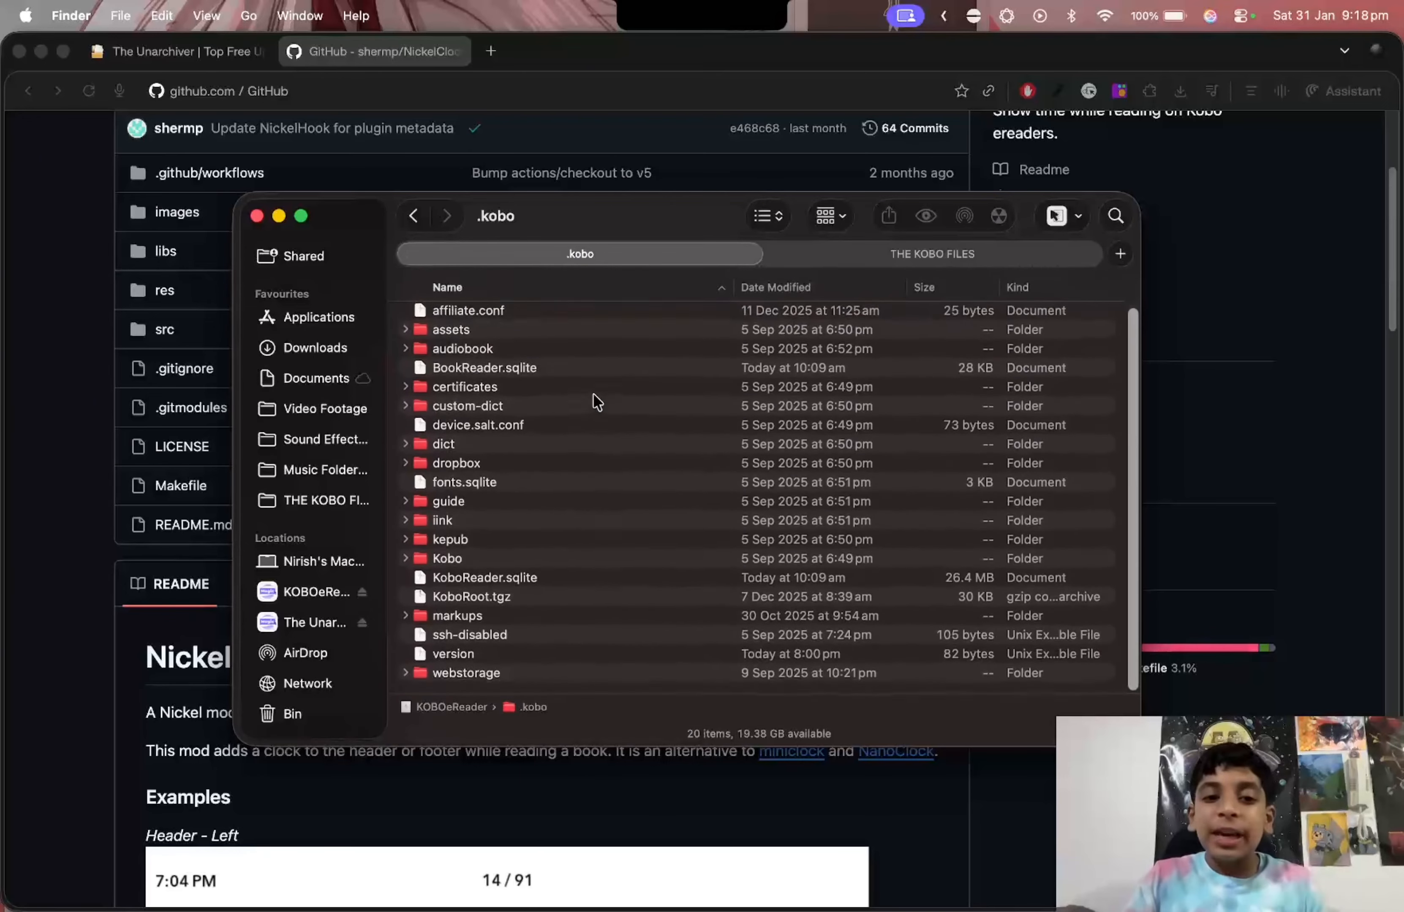
click(463, 597)
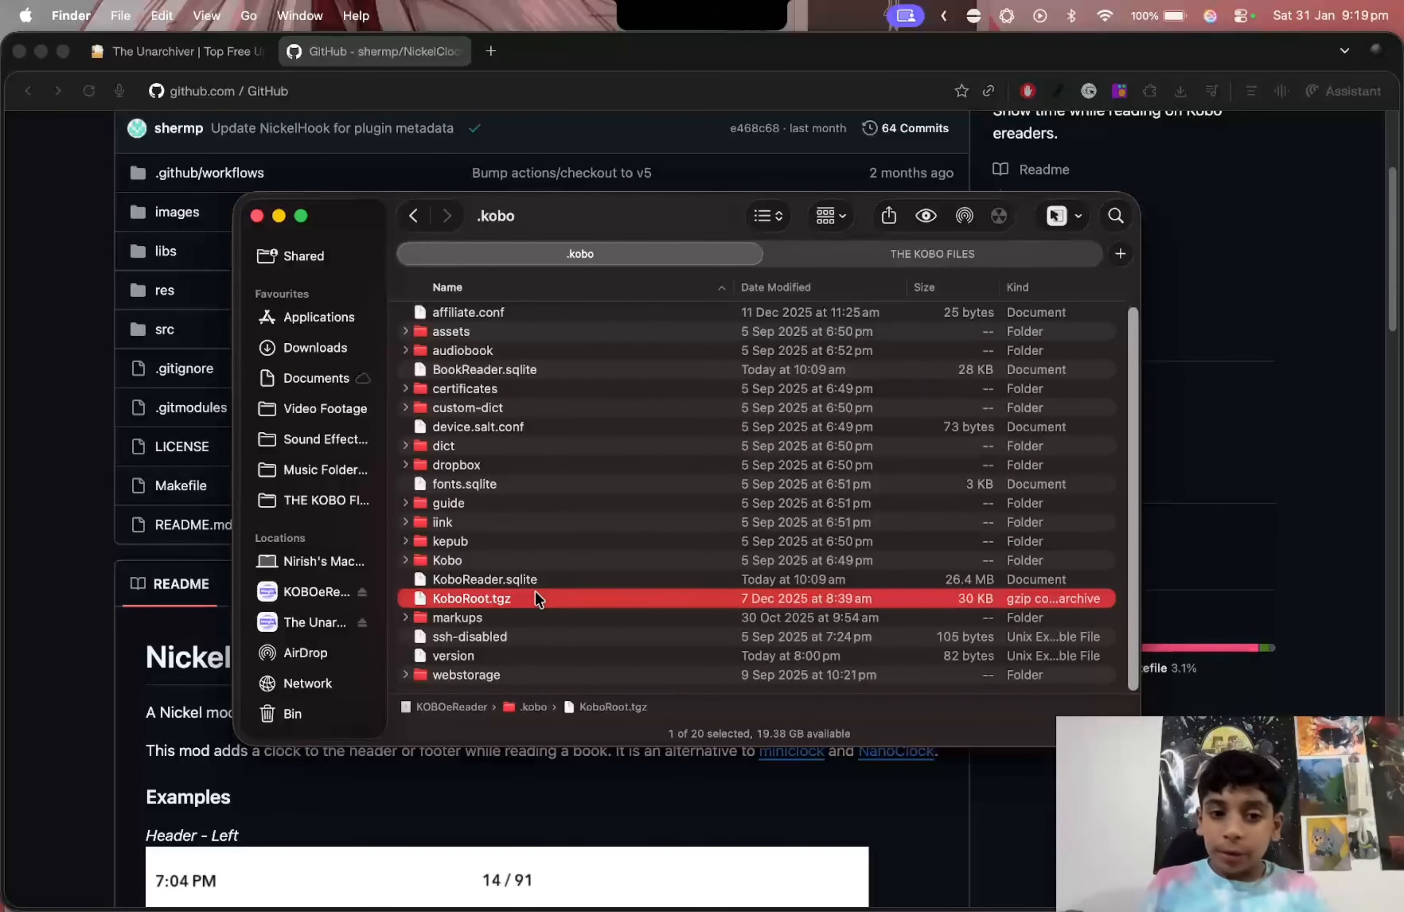
click(298, 593)
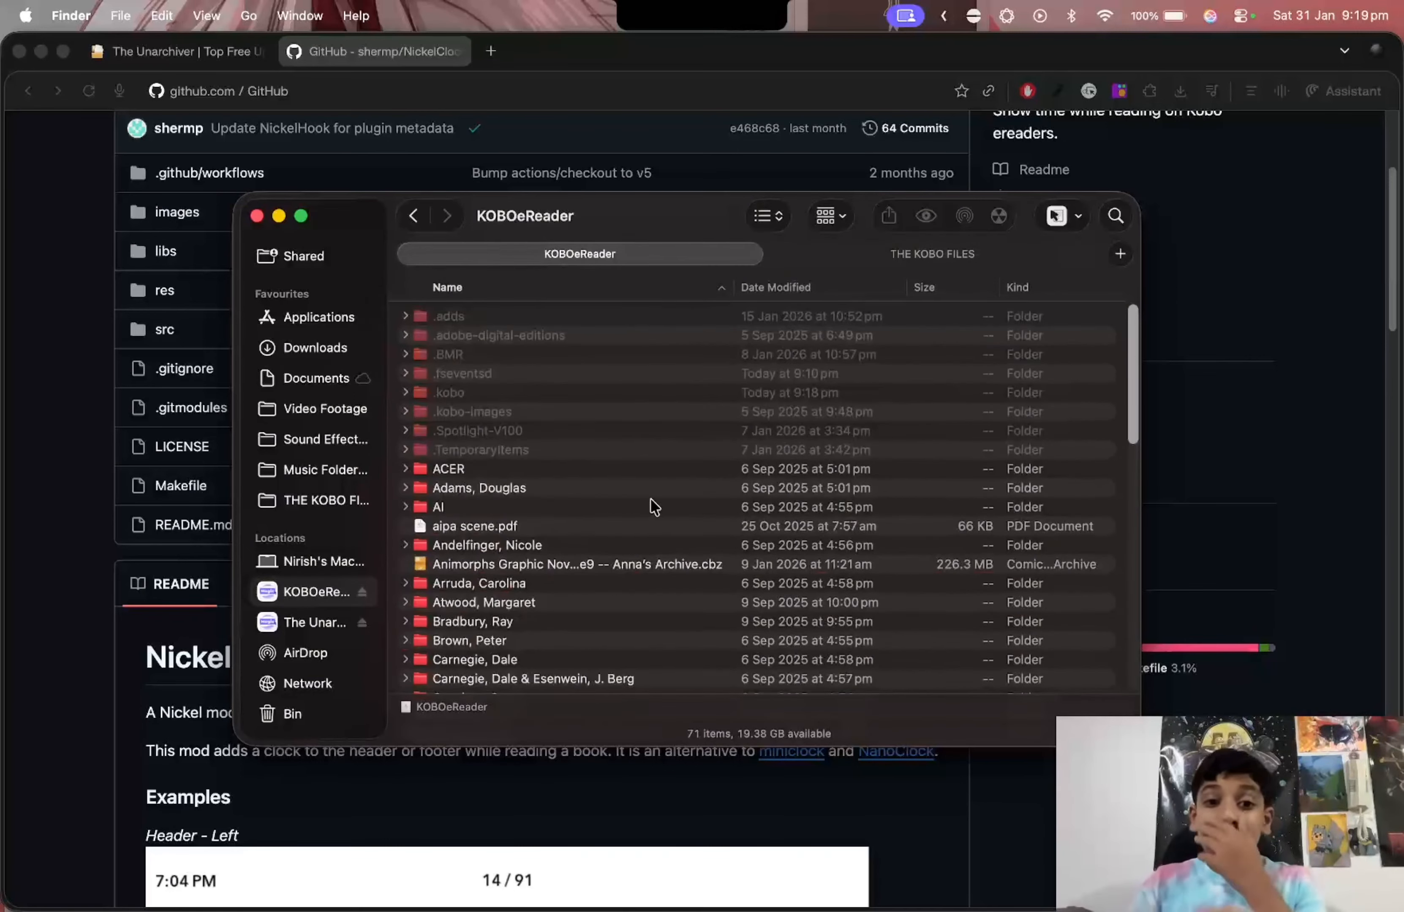